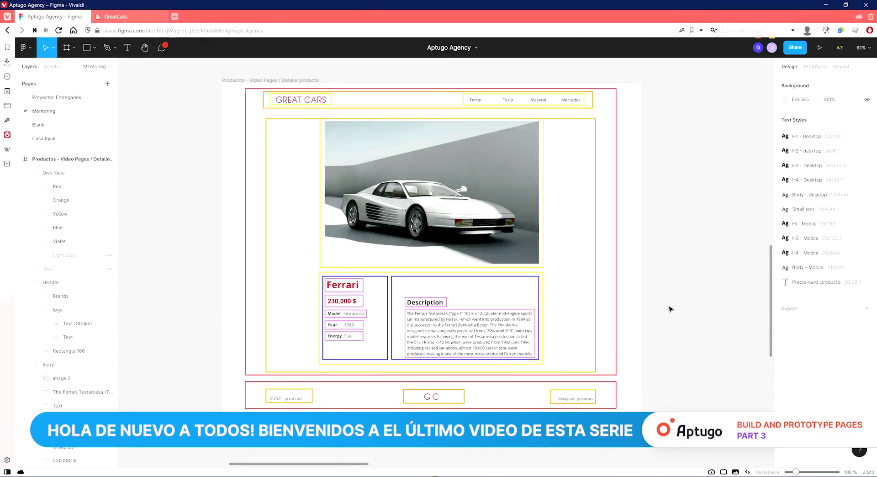
# - Frame the Ferrari detail page and view the Model label's properties in Inspect
pyautogui.scroll(1, 681, 311)
pyautogui.moveTo(669, 272); pyautogui.dragTo(684, 291)
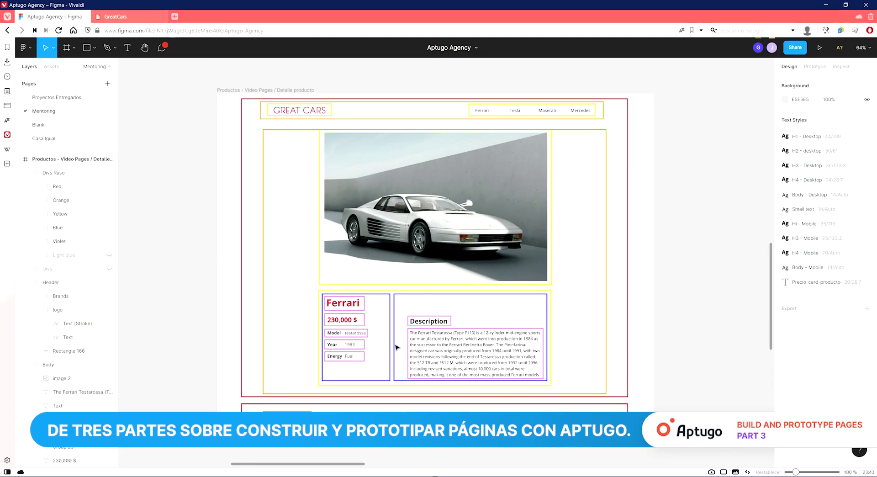
pyautogui.click(331, 333)
pyautogui.click(841, 66)
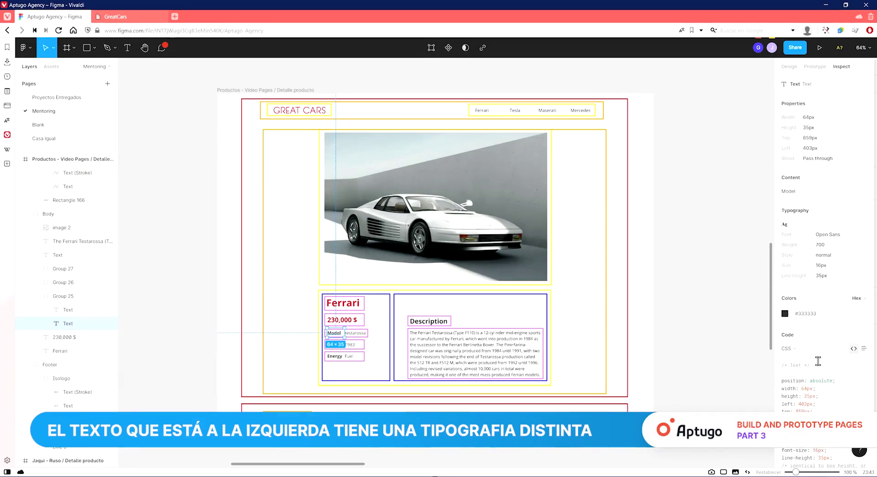
pyautogui.scroll(-2, 790, 371)
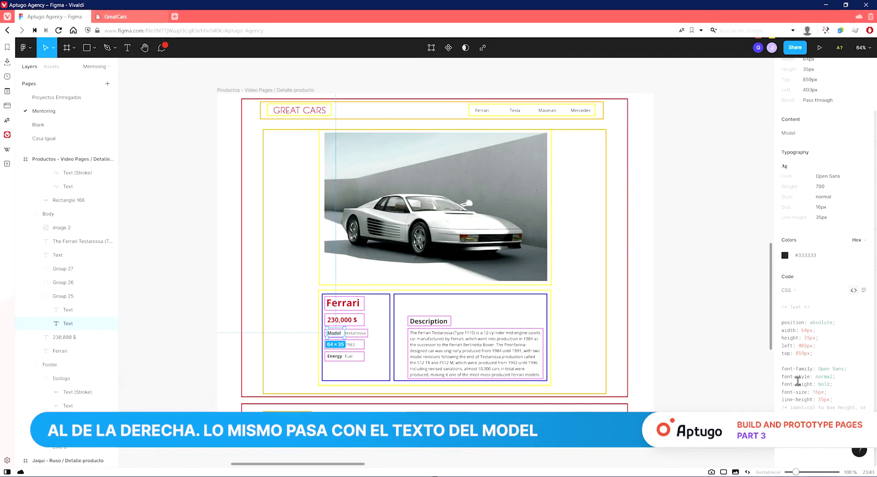
# - Compare the testarossa value's font with the Model label, then deselect it
pyautogui.doubleClick(356, 333)
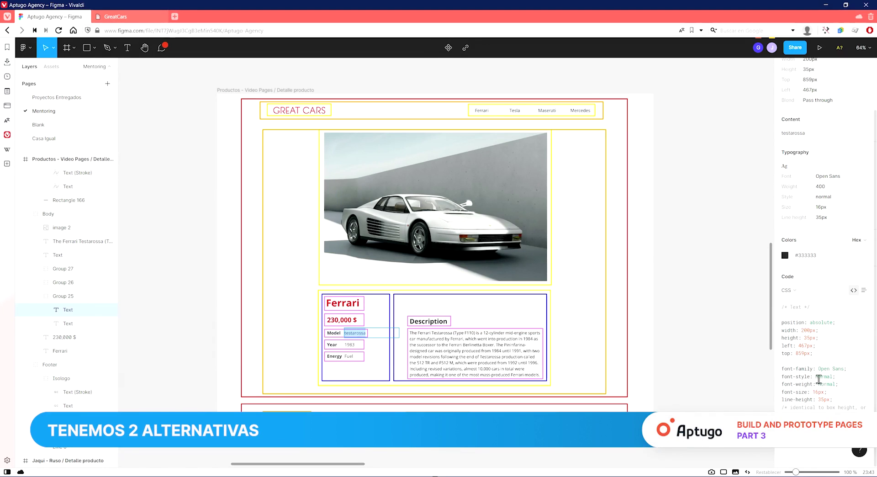
pyautogui.press('Escape')
pyautogui.click(739, 371)
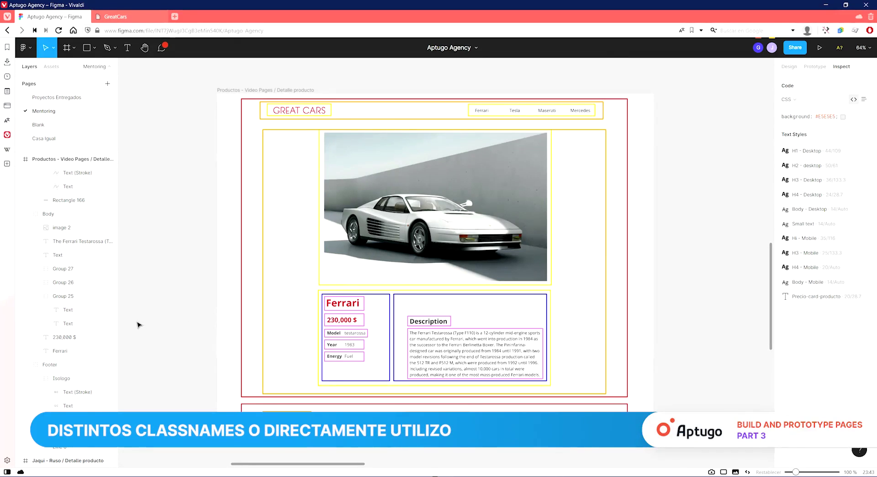
pyautogui.scroll(1, 142, 288)
pyautogui.scroll(5, 86, 325)
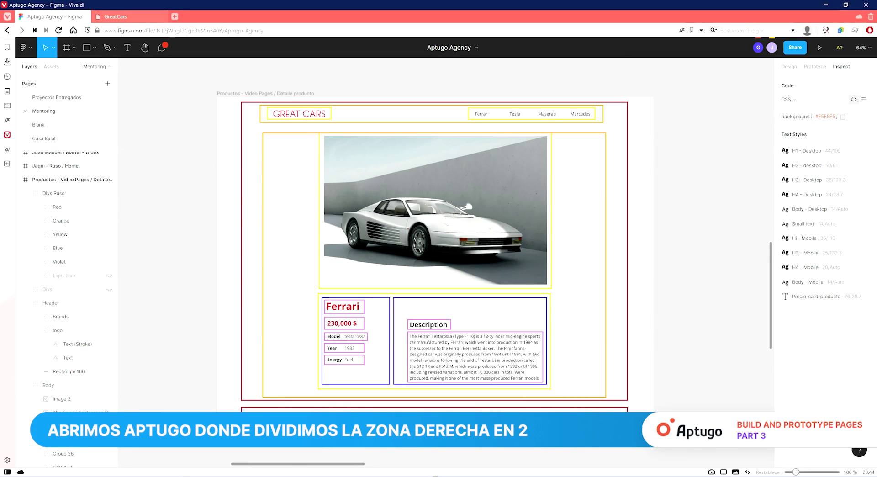
pyautogui.click(243, 476)
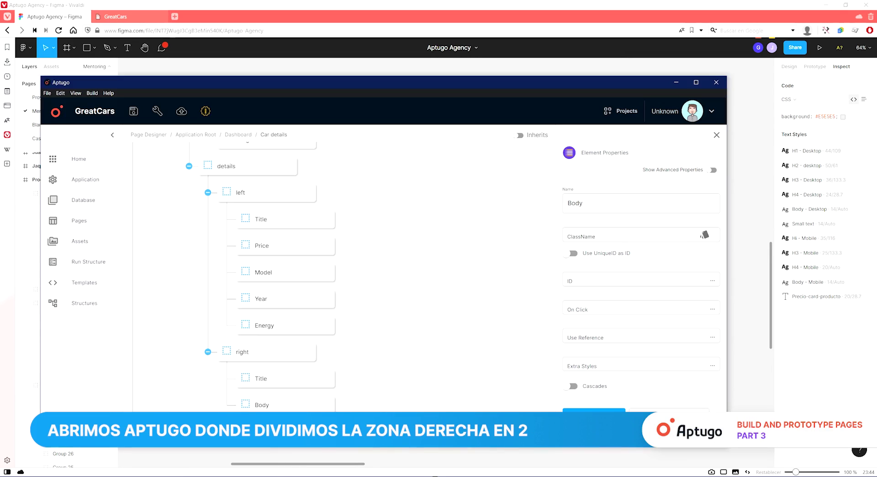
pyautogui.scroll(-1, 327, 368)
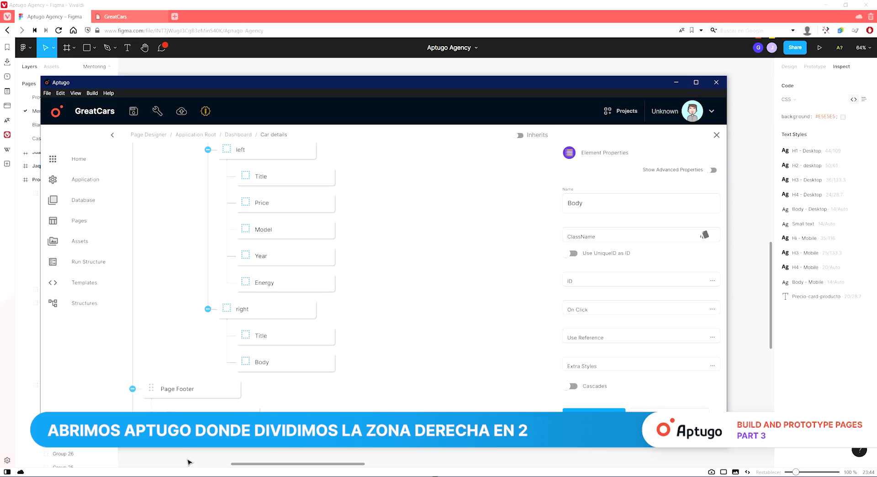
pyautogui.hotkey('alt', 'Tab')
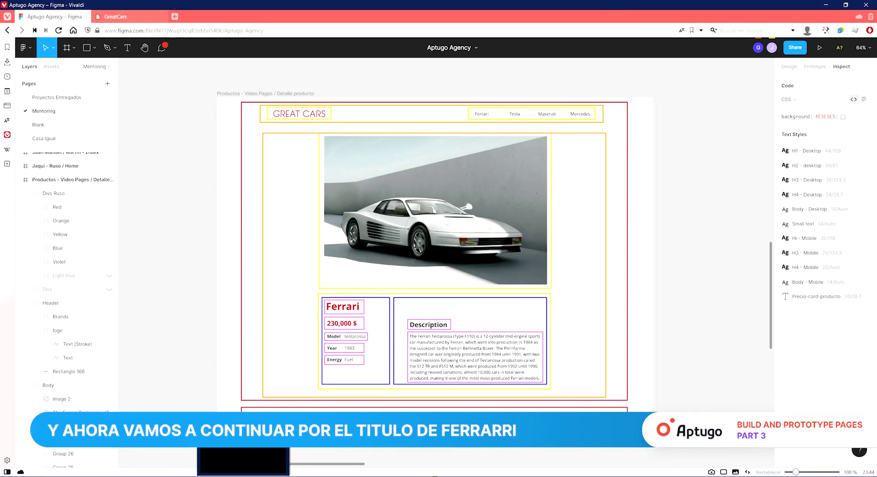
# - Check that the Ferrari title uses the H3 - Desktop text style in Figma
pyautogui.click(242, 476)
pyautogui.click(237, 476)
pyautogui.click(352, 310)
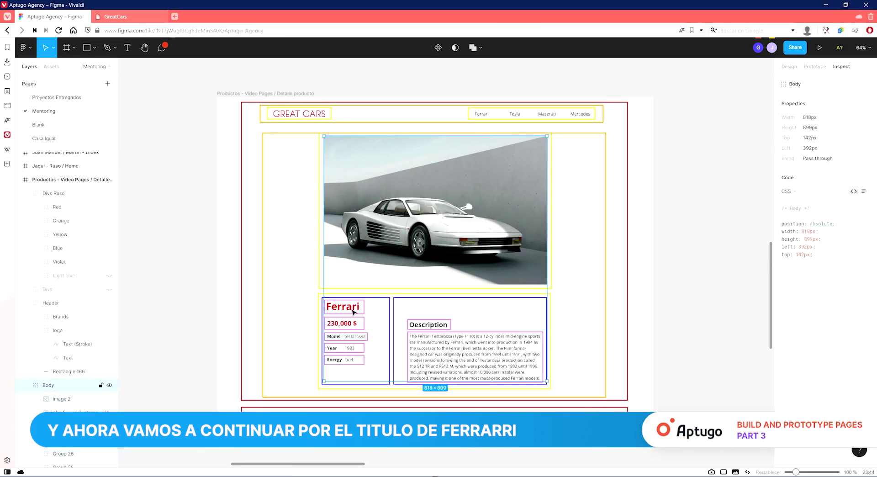
pyautogui.doubleClick(353, 312)
pyautogui.scroll(-2, 846, 361)
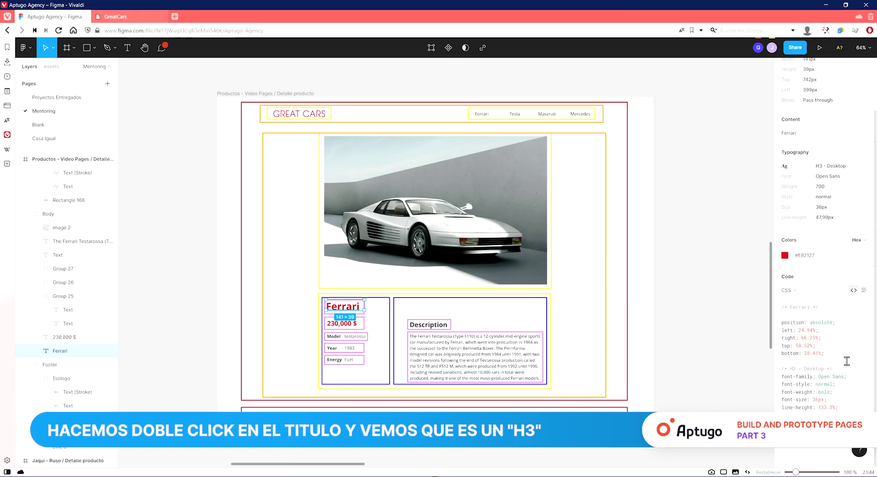
pyautogui.click(737, 398)
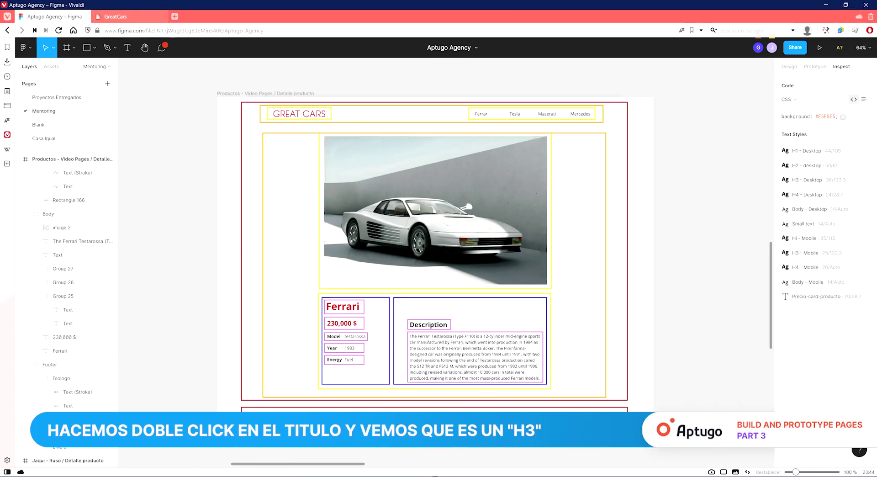
# - Return to Aptugo's Car details designer with the Elements Library showing
pyautogui.click(242, 476)
pyautogui.click(376, 327)
pyautogui.scroll(4, 376, 327)
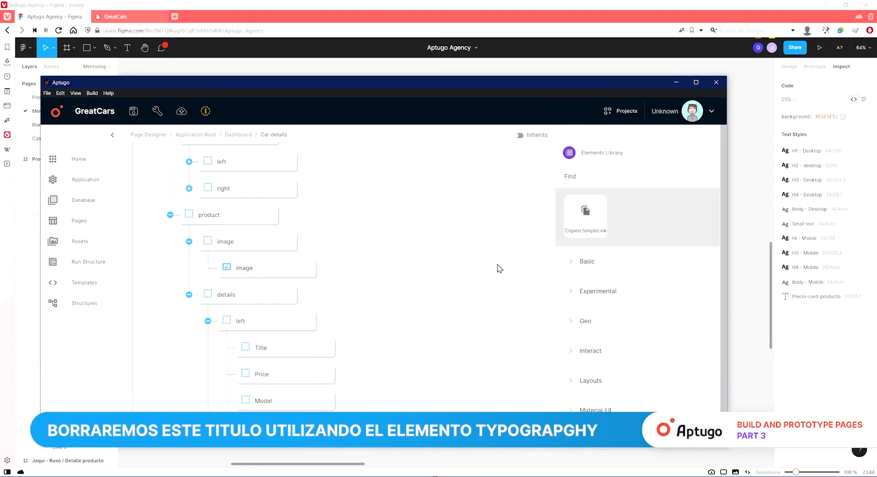
# - Add an h3 Typography under Title with text content 'Title Test'
pyautogui.write('ty')
pyautogui.scroll(-1, 459, 303)
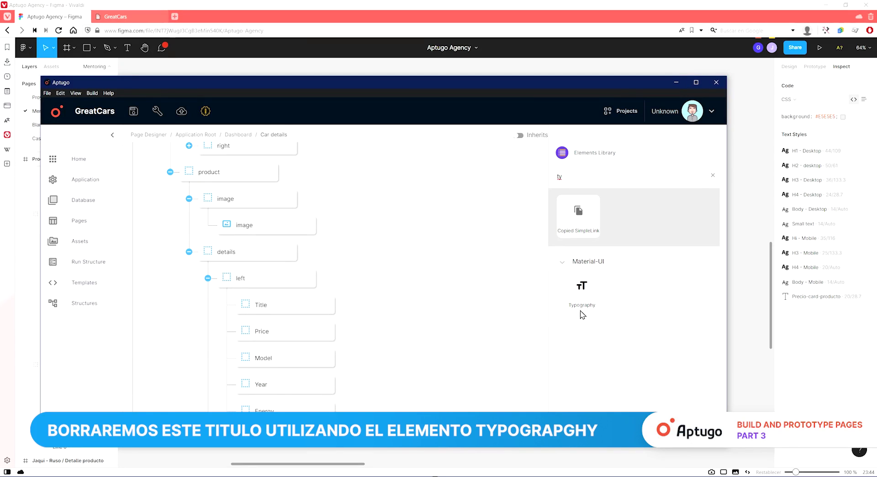
pyautogui.moveTo(581, 313); pyautogui.dragTo(308, 342)
pyautogui.click(637, 232)
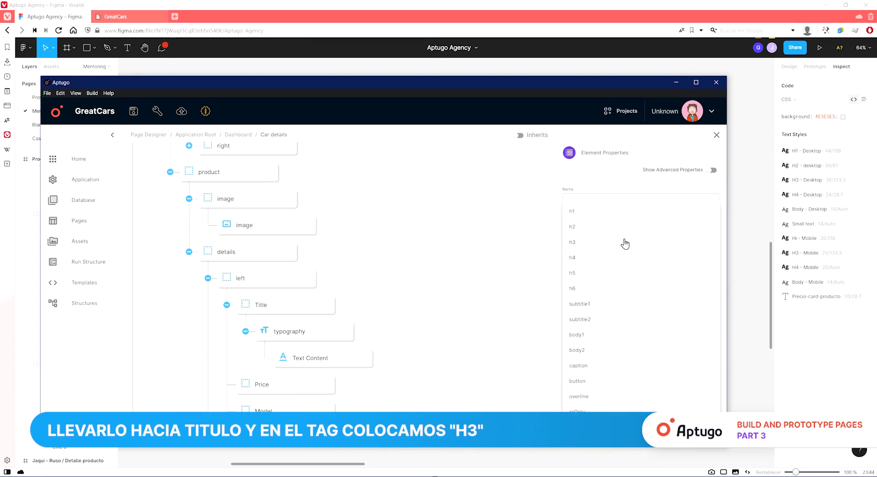
pyautogui.click(624, 243)
pyautogui.click(327, 361)
pyautogui.click(614, 236)
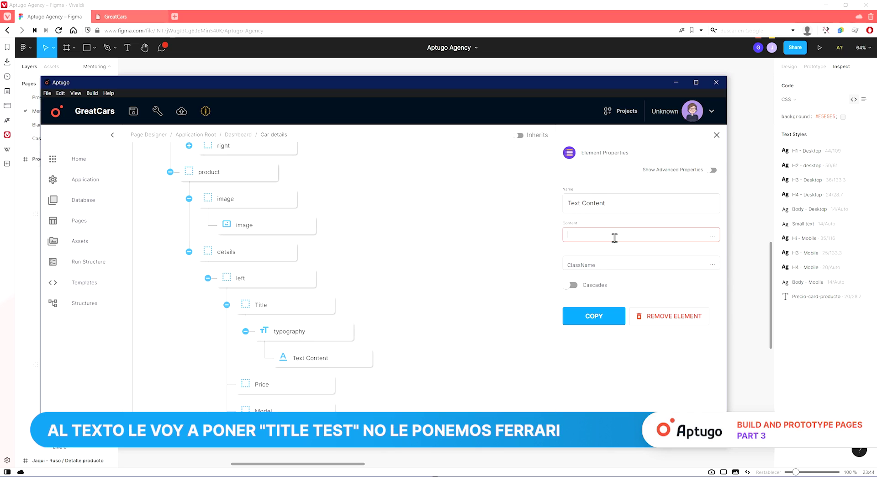
pyautogui.write('Title Test')
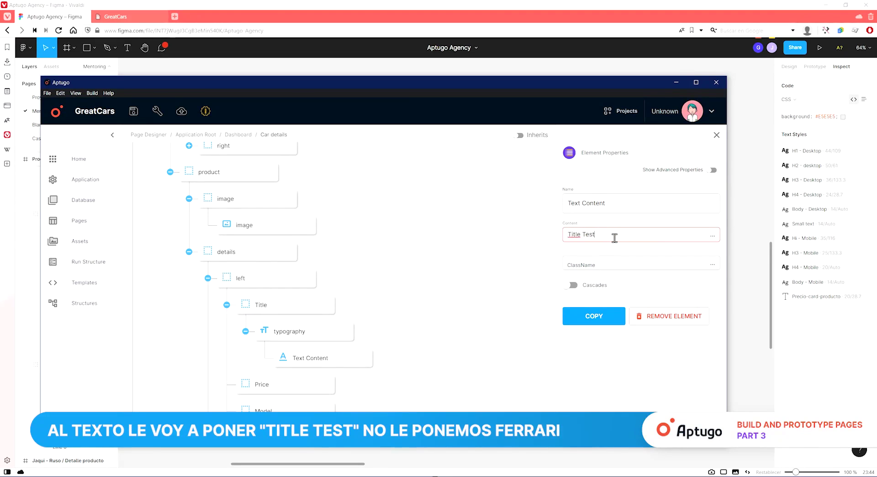
# - Compare against the Figma design and check the 230,000 $ price text style
pyautogui.click(739, 274)
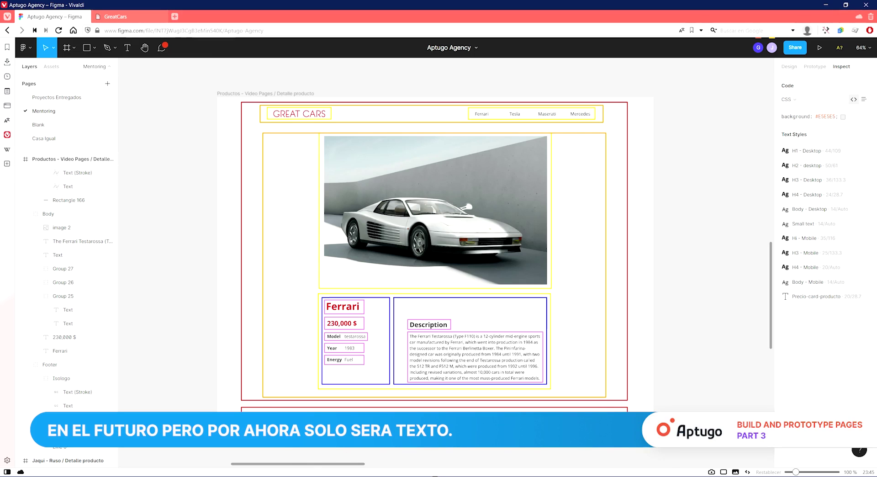
pyautogui.click(248, 471)
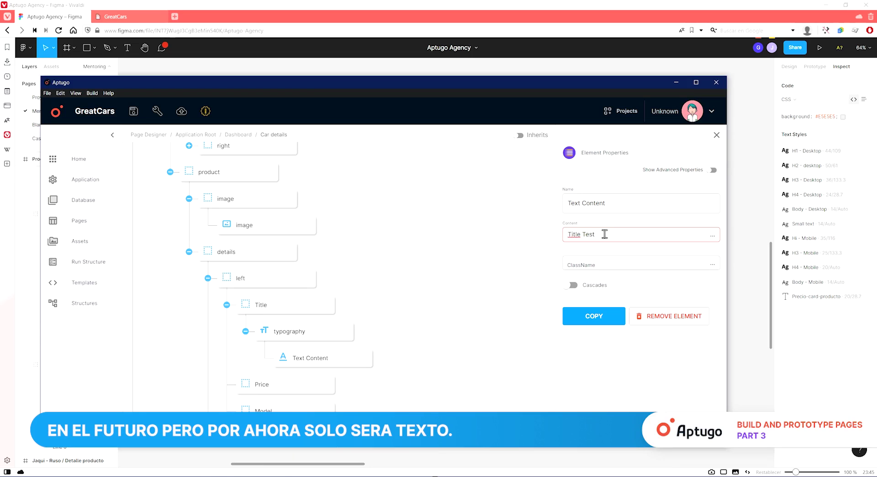
pyautogui.scroll(-2, 344, 279)
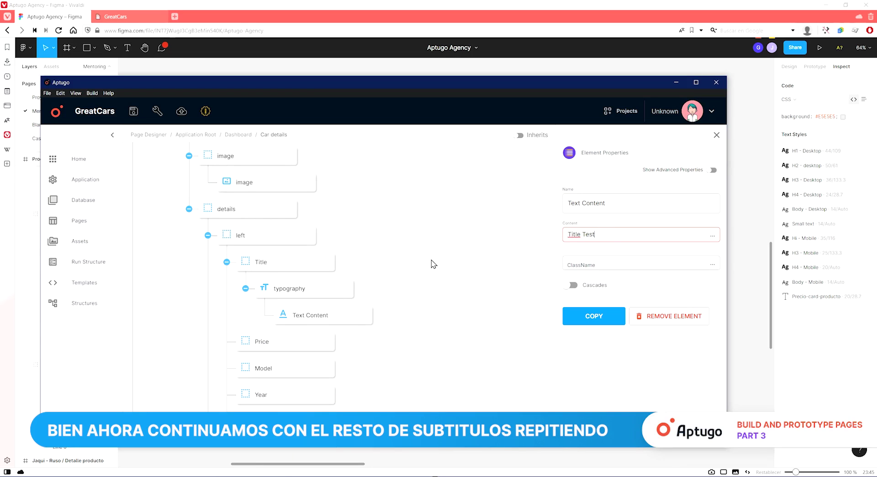
pyautogui.click(740, 346)
pyautogui.doubleClick(348, 323)
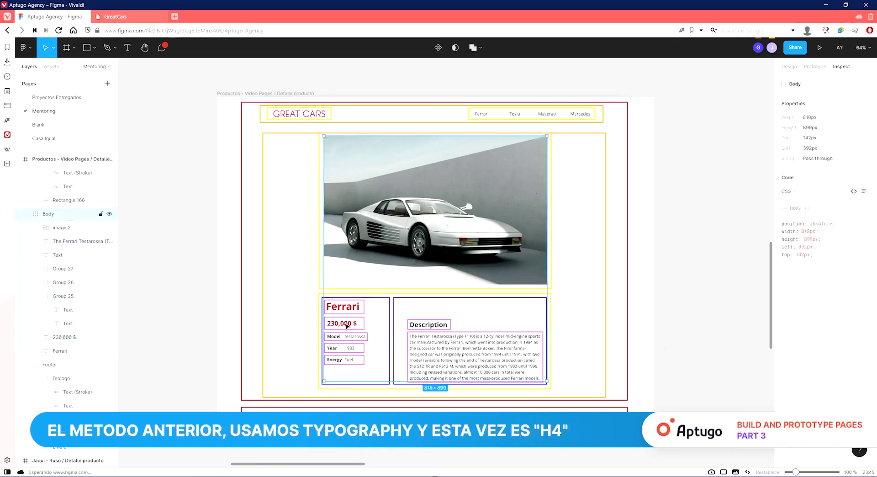
pyautogui.click(729, 386)
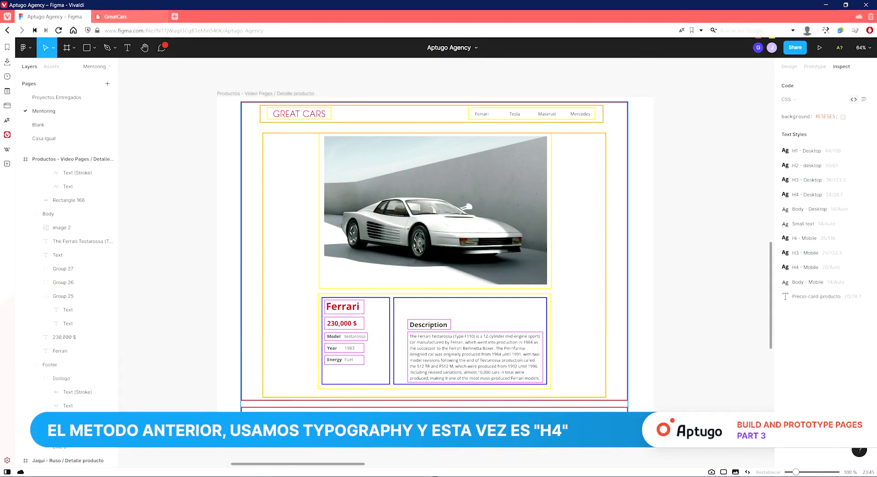
pyautogui.hotkey('alt', 'Tab')
pyautogui.click(402, 324)
pyautogui.scroll(-1, 402, 325)
# - Add a Typography element inside Price and make it an h4 heading
pyautogui.click(583, 175)
pyautogui.write('typo')
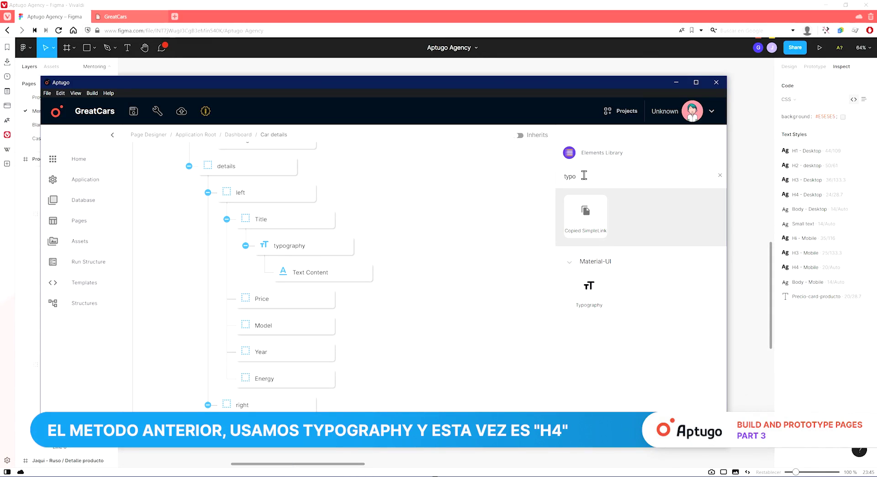
pyautogui.moveTo(589, 287); pyautogui.dragTo(304, 319)
pyautogui.click(618, 237)
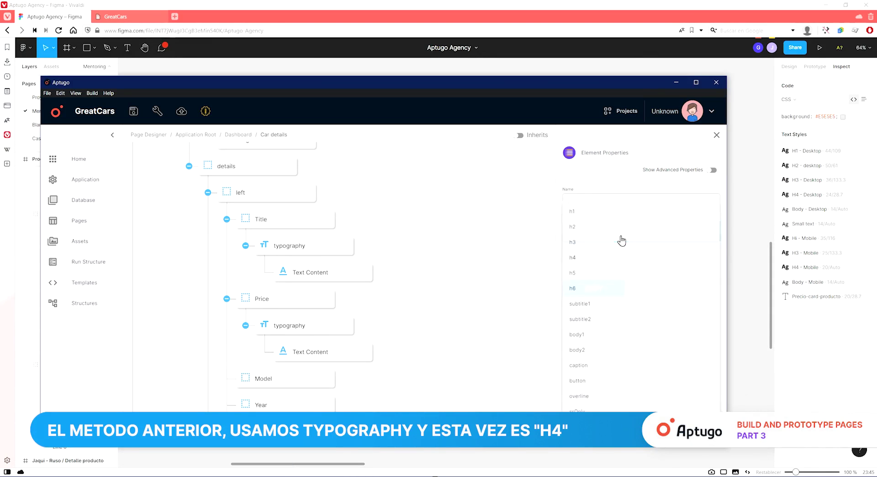
pyautogui.click(617, 258)
# - Set the price typography's text content to 'This is the Price'
pyautogui.click(310, 352)
pyautogui.click(615, 236)
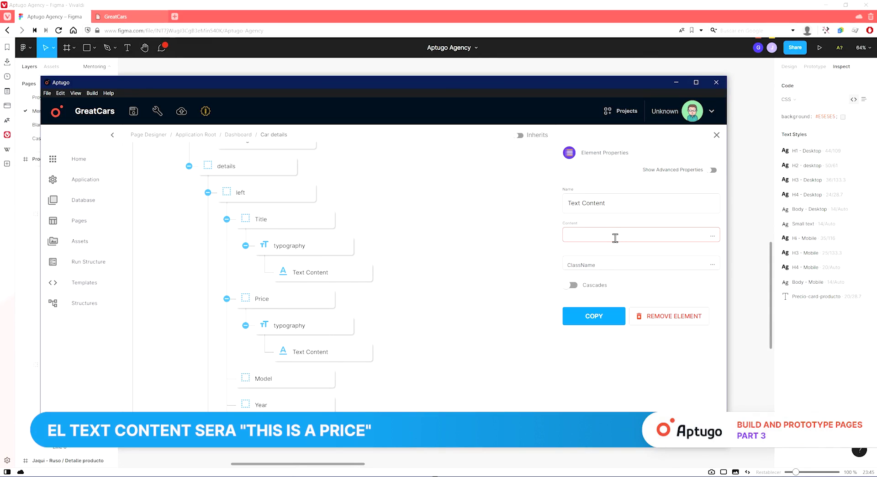
pyautogui.write('This is the Price')
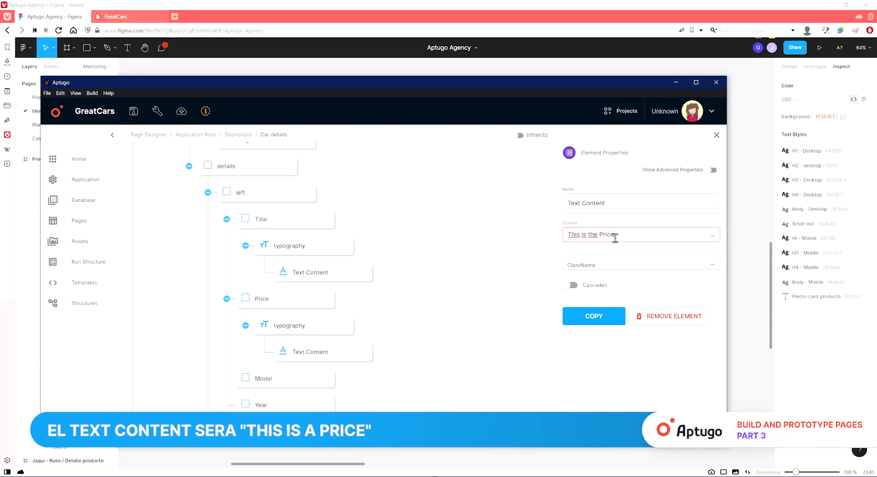
pyautogui.click(611, 454)
# - Select and measure the Model row group in the Figma design
pyautogui.click(339, 340)
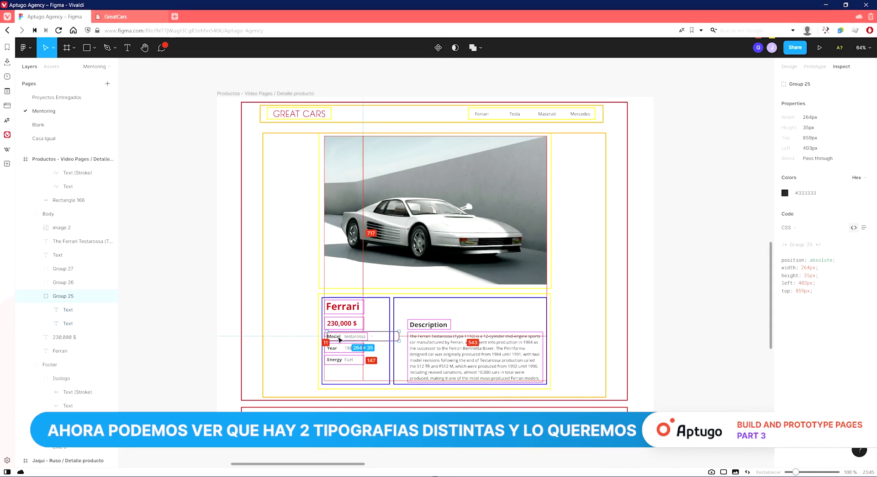
pyautogui.scroll(5, 335, 340)
pyautogui.press('Escape')
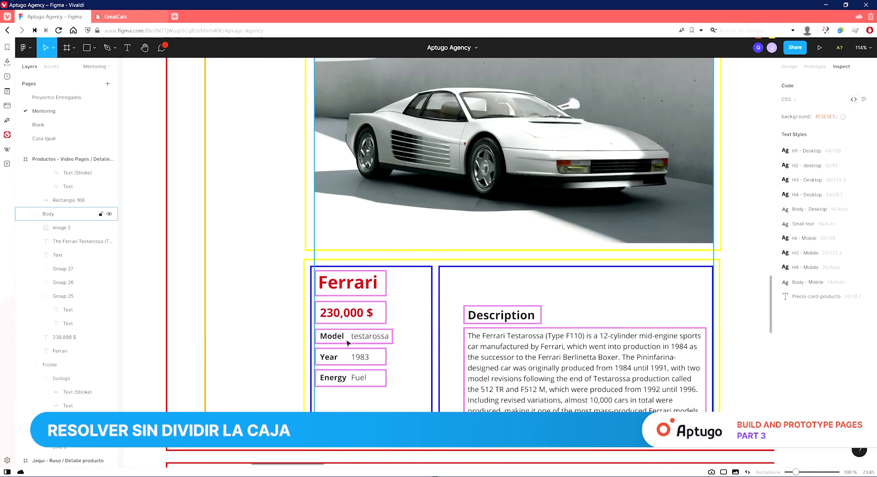
pyautogui.scroll(-2, 341, 340)
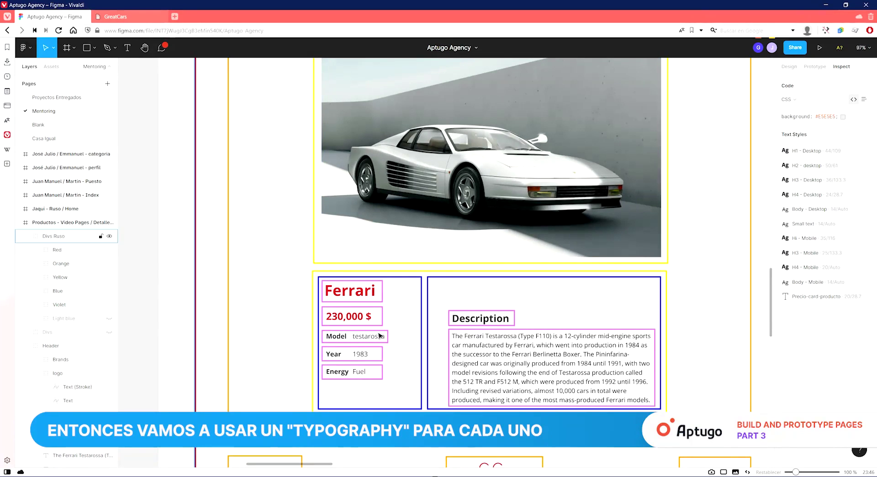
# - Add a second Typography element under Model in Aptugo
pyautogui.hotkey('alt', 'Tab')
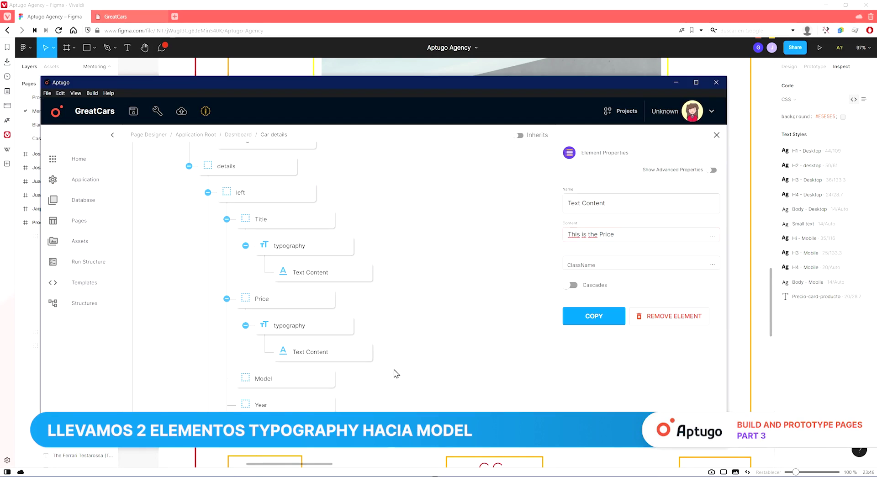
pyautogui.click(396, 374)
pyautogui.scroll(-2, 393, 309)
pyautogui.write('ty')
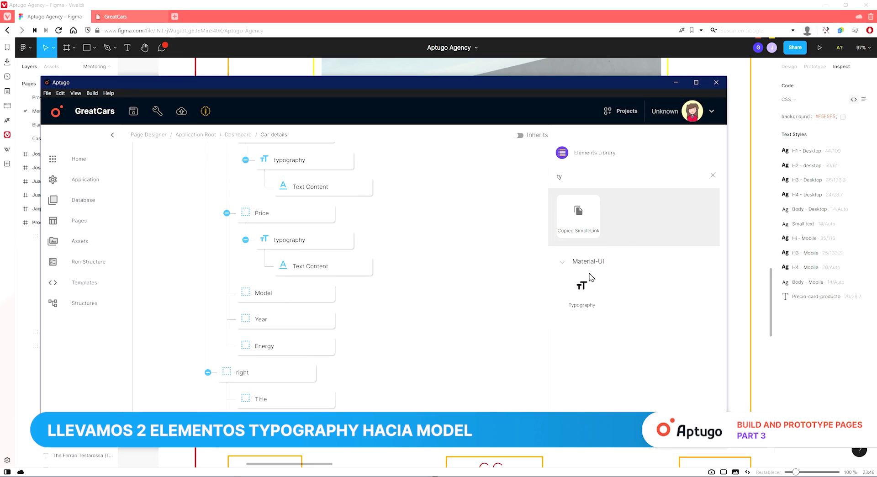
pyautogui.moveTo(587, 284); pyautogui.dragTo(505, 320)
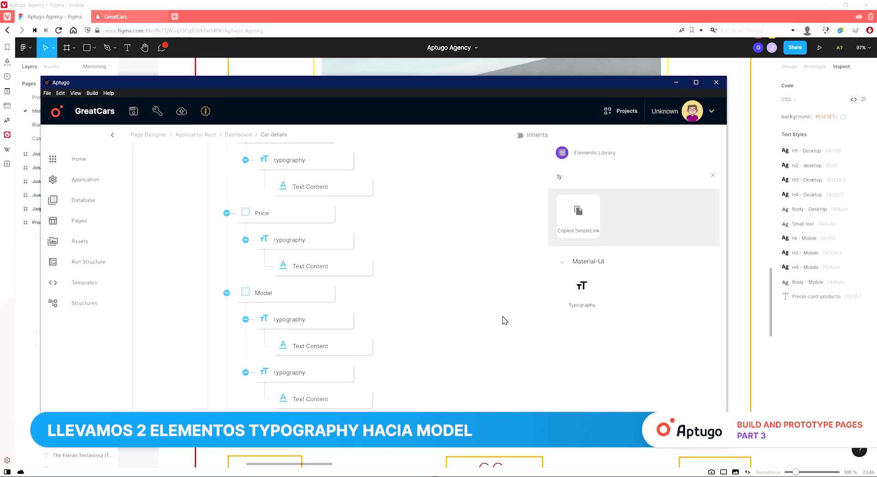
# - Confirm the Model label's style is Open Sans, bold, 16px in Figma
pyautogui.click(342, 448)
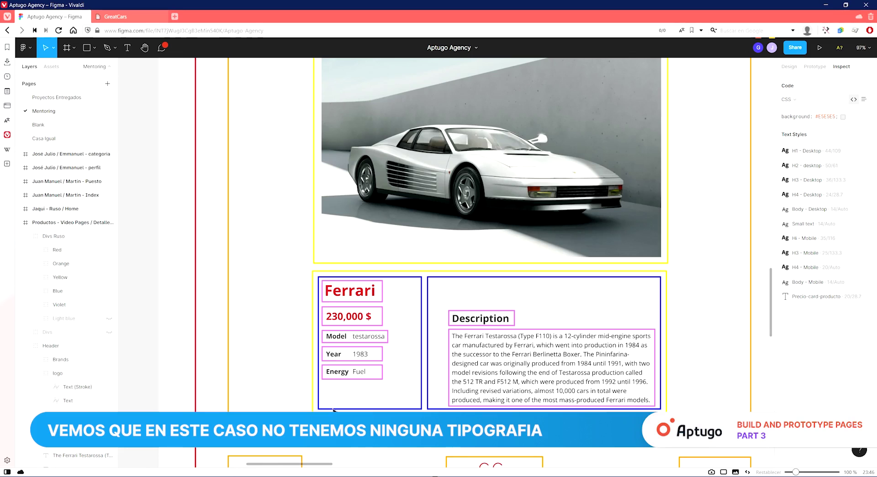
pyautogui.click(342, 336)
pyautogui.scroll(-3, 809, 368)
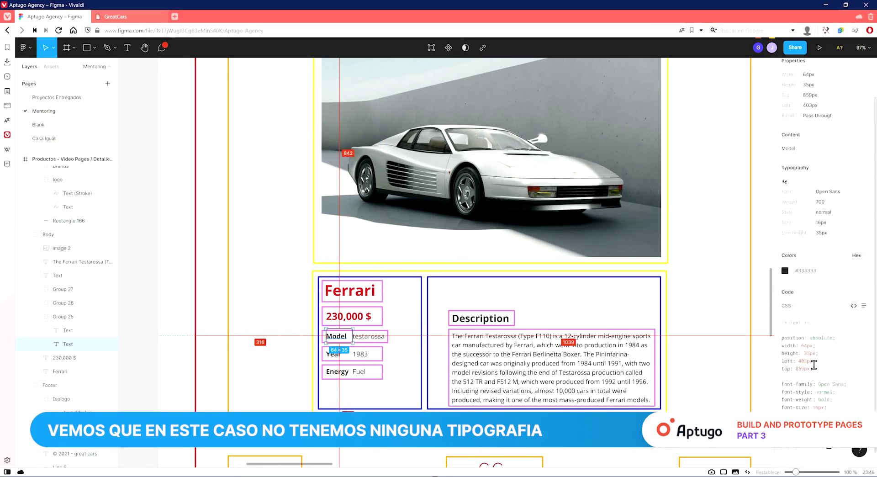
pyautogui.click(276, 364)
pyautogui.click(275, 476)
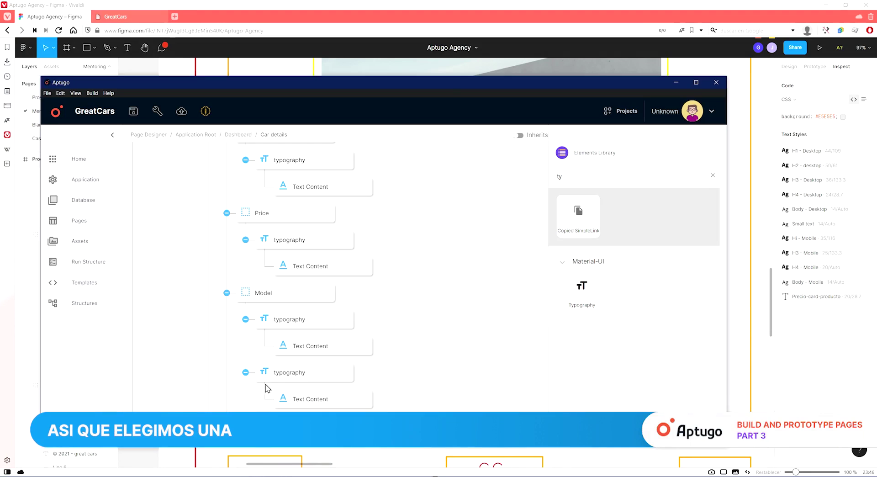
# - Set Model's two typographies to the subtitle1 and body1 variants
pyautogui.click(300, 327)
pyautogui.click(610, 231)
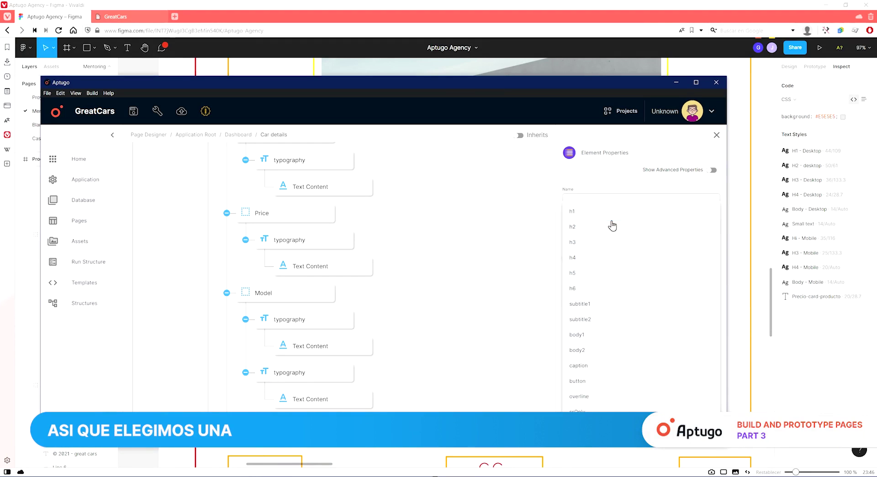
pyautogui.click(605, 309)
pyautogui.click(480, 368)
pyautogui.click(302, 372)
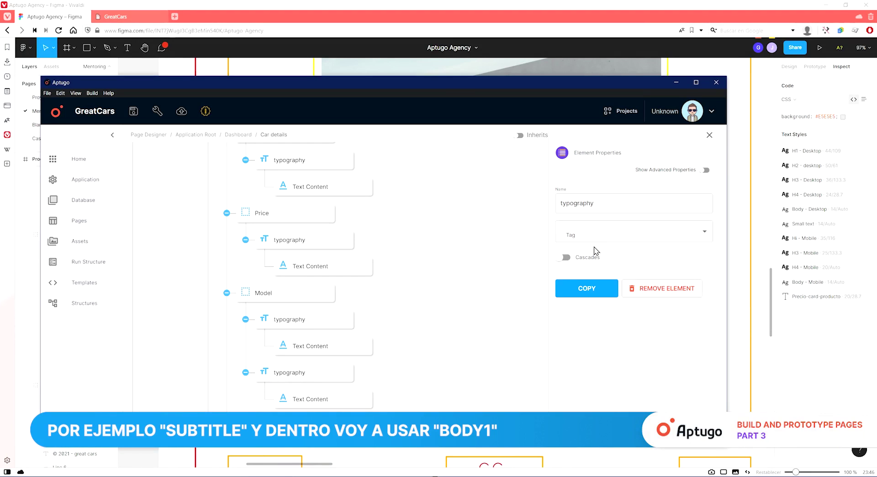
pyautogui.click(594, 235)
pyautogui.click(598, 338)
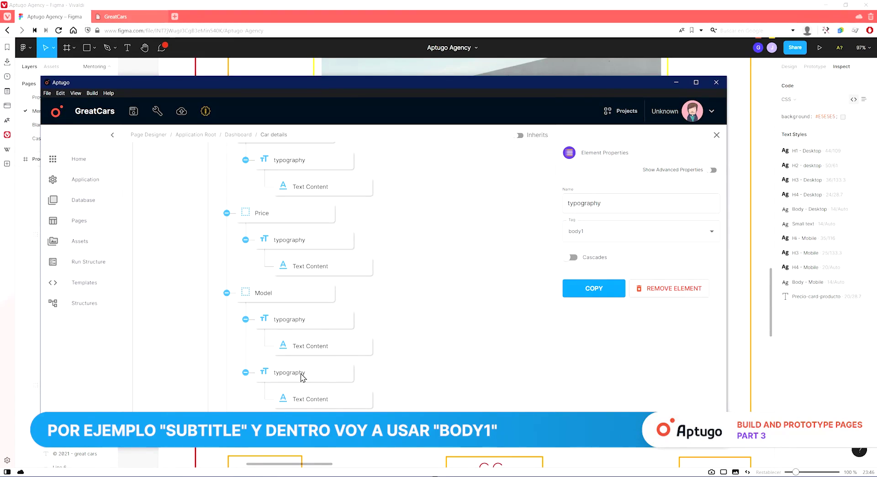
# - Enter 'Model' and 'Value' as the two Text Contents under Model
pyautogui.hotkey('alt', 'Tab')
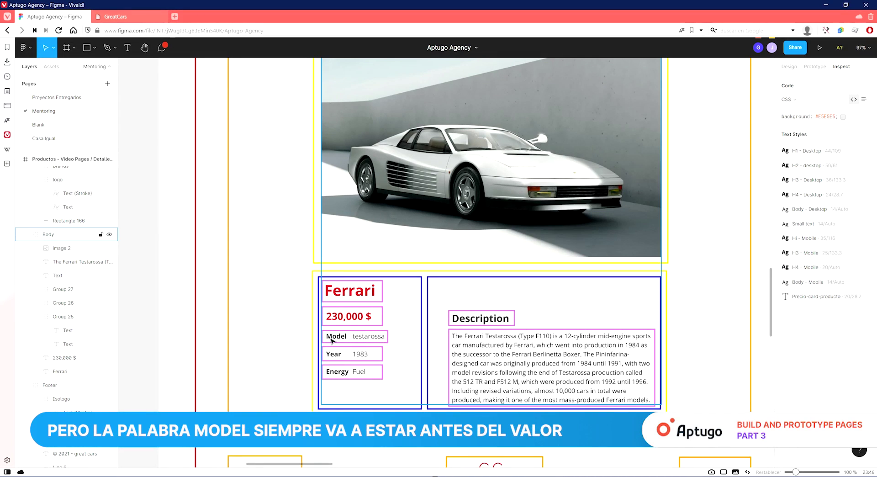
pyautogui.hotkey('alt', 'Tab')
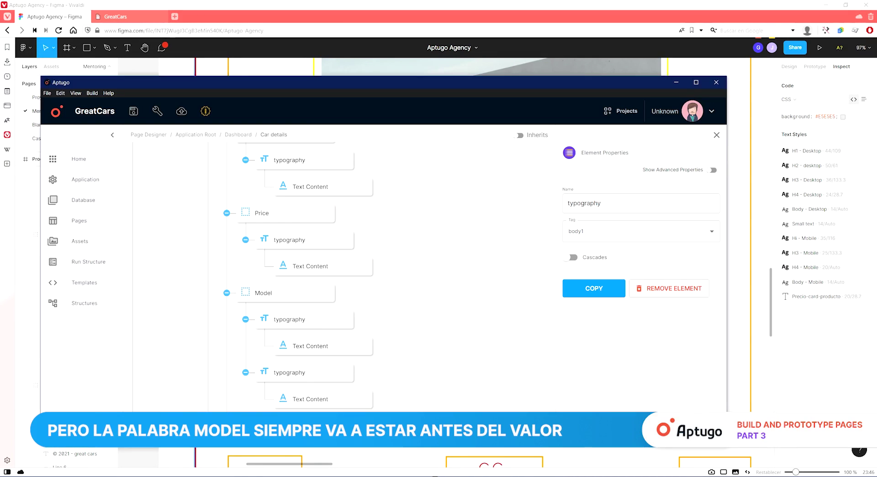
pyautogui.click(313, 346)
pyautogui.click(609, 235)
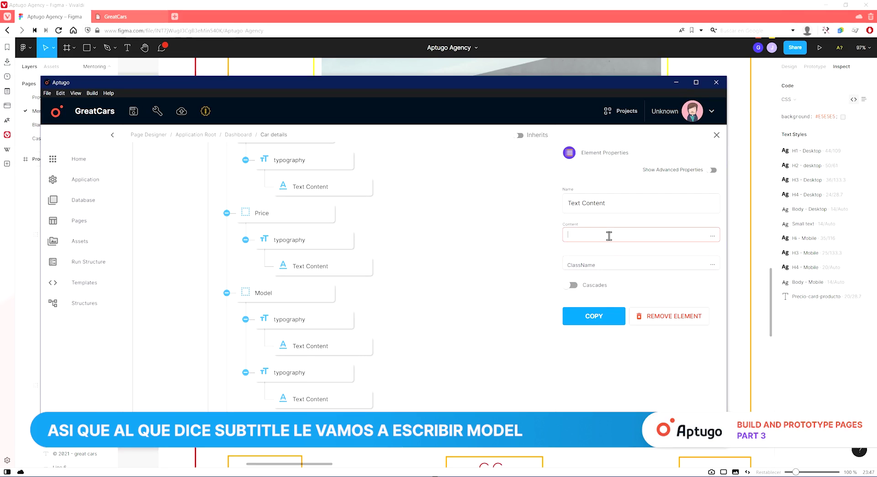
pyautogui.write('Model')
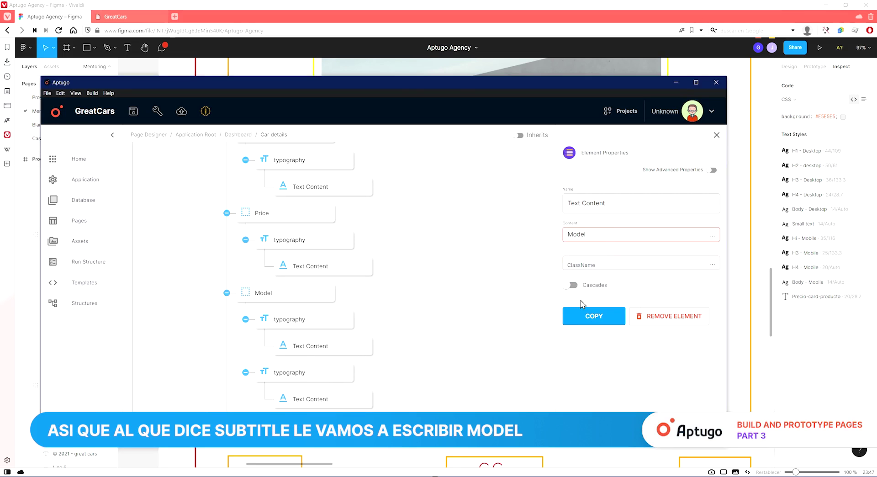
pyautogui.click(339, 395)
pyautogui.click(597, 234)
pyautogui.write('Value')
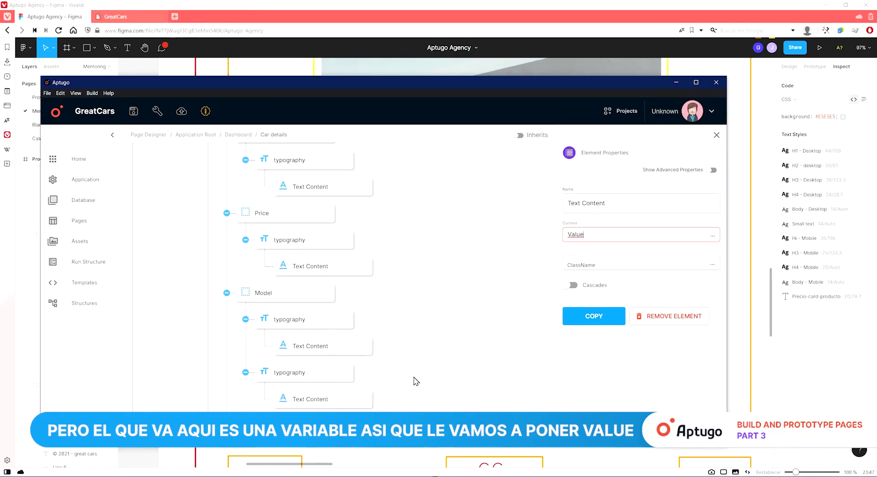
pyautogui.scroll(-2, 415, 381)
pyautogui.click(321, 339)
pyautogui.hotkey('alt', 'Tab')
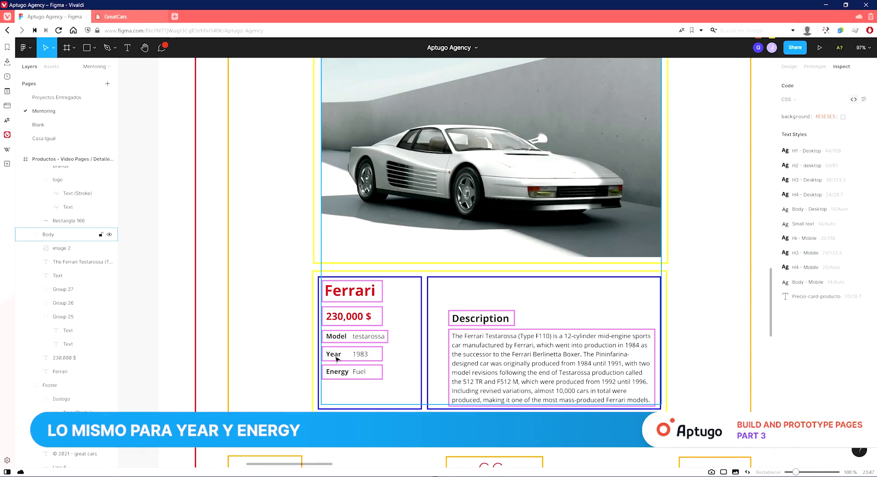
# - Add two Typography elements each under Year and Energy from the 'ty' library search
pyautogui.hotkey('alt', 'Tab')
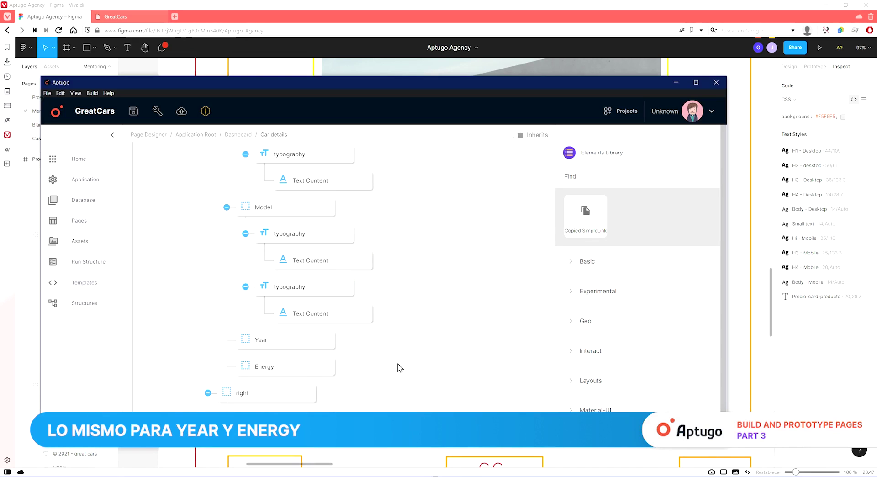
pyautogui.scroll(-1, 396, 319)
pyautogui.write('ty')
pyautogui.moveTo(587, 311); pyautogui.dragTo(479, 340)
pyautogui.scroll(-5, 399, 375)
pyautogui.moveTo(587, 299); pyautogui.dragTo(466, 264)
pyautogui.click(293, 195)
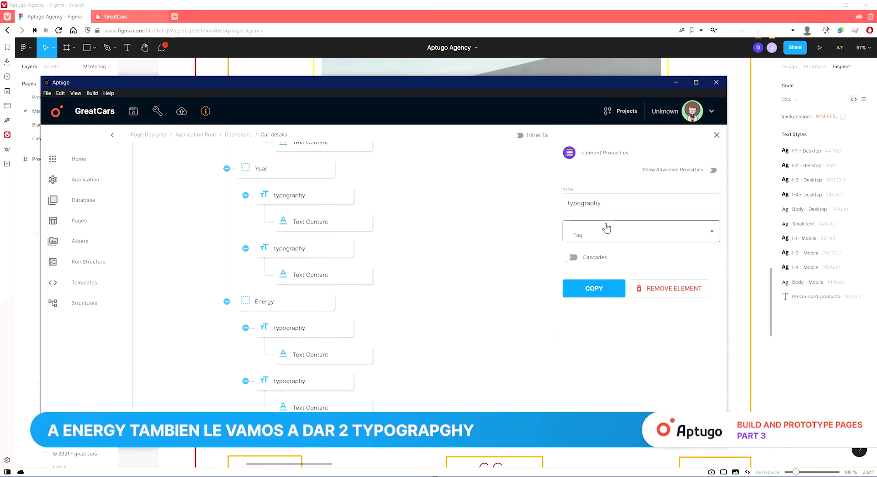
pyautogui.scroll(2, 333, 219)
# - Set Year's two typographies to subtitle1 and body1
pyautogui.click(314, 152)
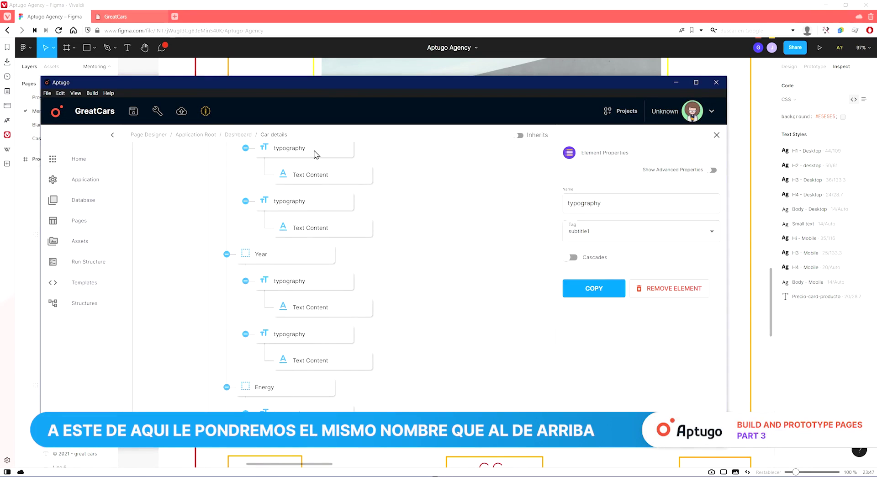
pyautogui.click(400, 321)
pyautogui.click(293, 282)
pyautogui.click(616, 234)
pyautogui.click(599, 306)
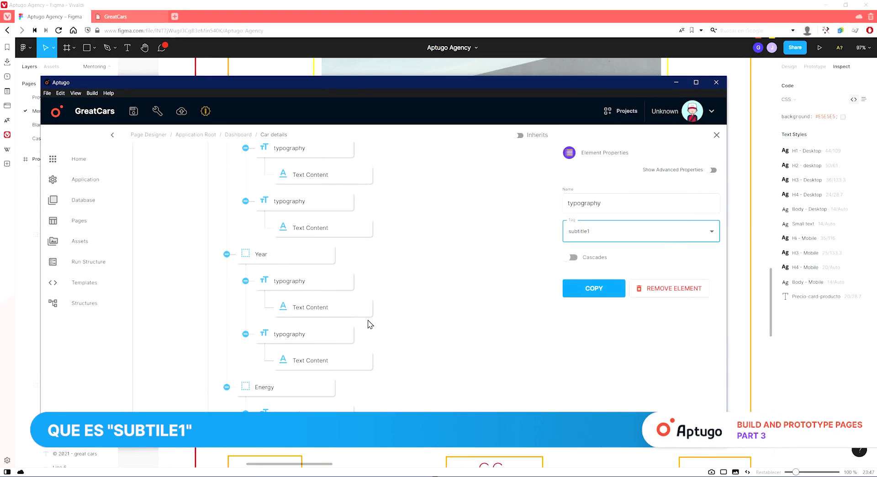
pyautogui.click(300, 336)
pyautogui.click(622, 237)
pyautogui.click(581, 333)
pyautogui.click(295, 201)
pyautogui.click(416, 274)
pyautogui.click(314, 334)
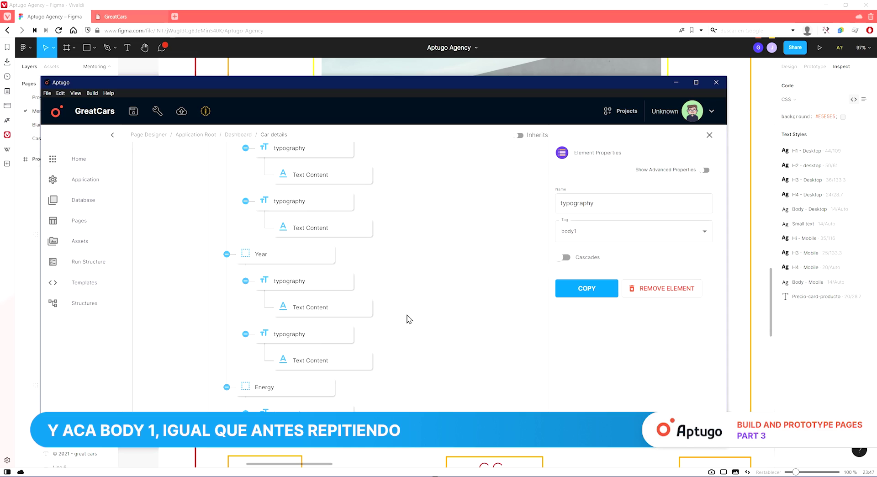
# - Enter 'Year' and 'Value' as Year's two Text Contents
pyautogui.click(310, 308)
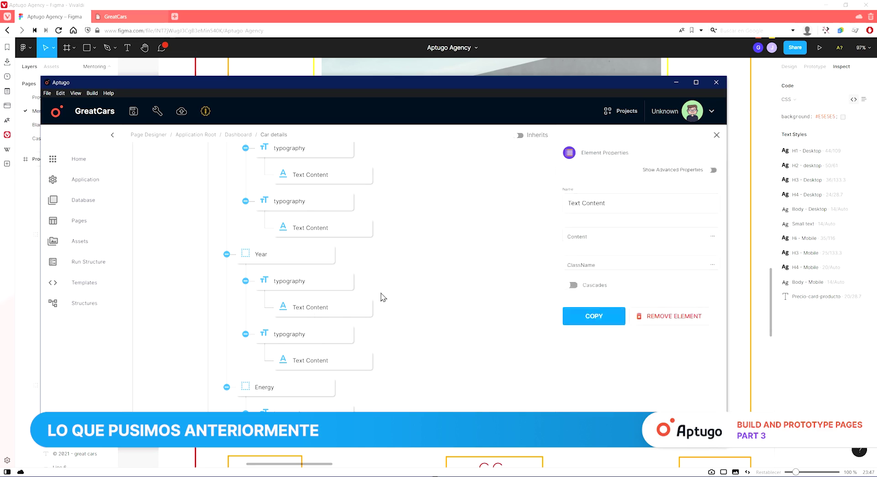
pyautogui.click(609, 229)
pyautogui.write('Year')
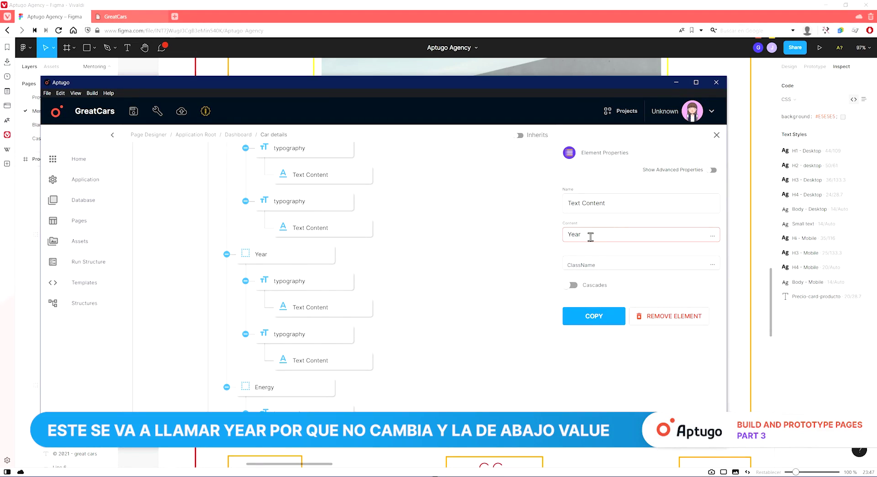
pyautogui.click(318, 363)
pyautogui.click(611, 236)
pyautogui.write('Value')
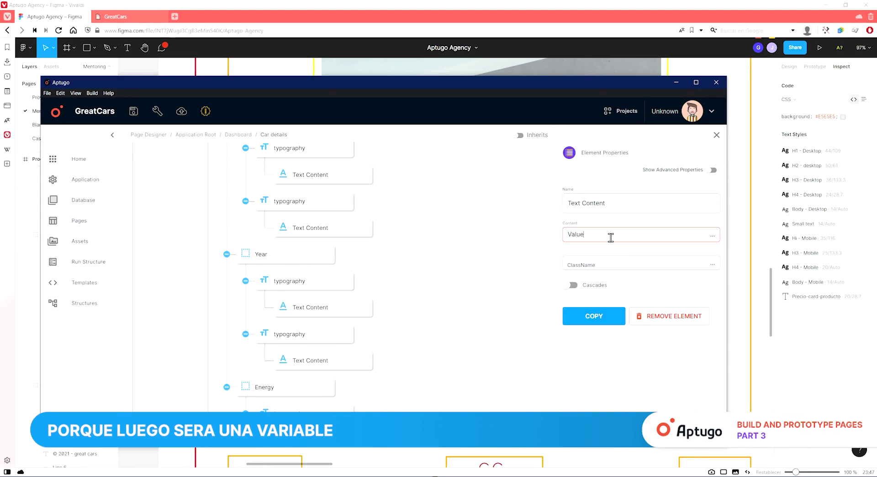
# - Enter 'Energy' and 'Value' as Energy's two Text Contents
pyautogui.scroll(-2, 433, 368)
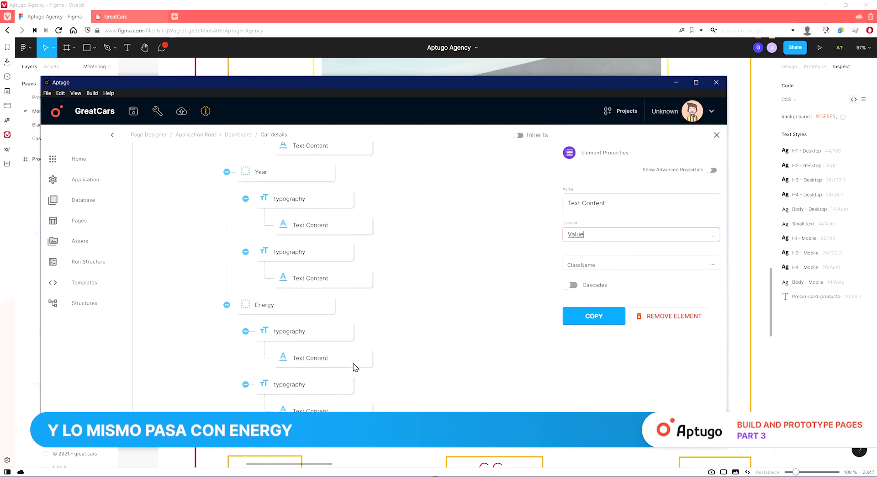
pyautogui.click(330, 354)
pyautogui.click(621, 241)
pyautogui.write('E')
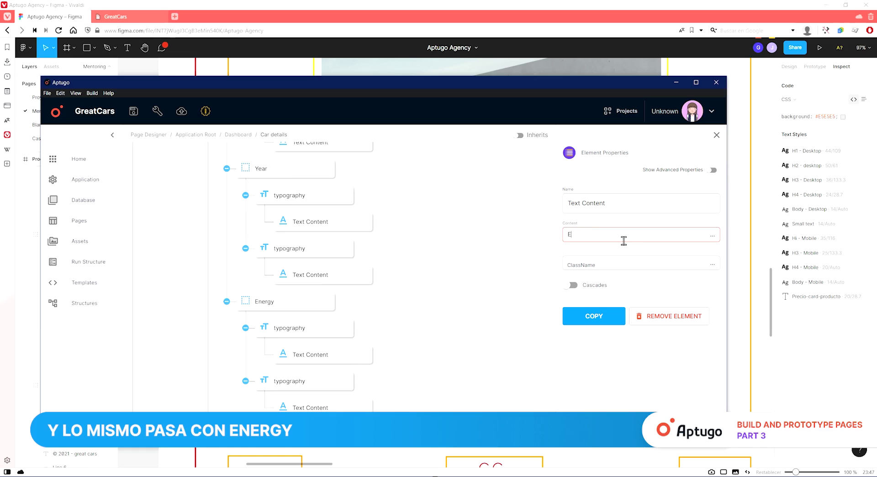
pyautogui.write('nergy')
pyautogui.click(325, 404)
pyautogui.click(593, 239)
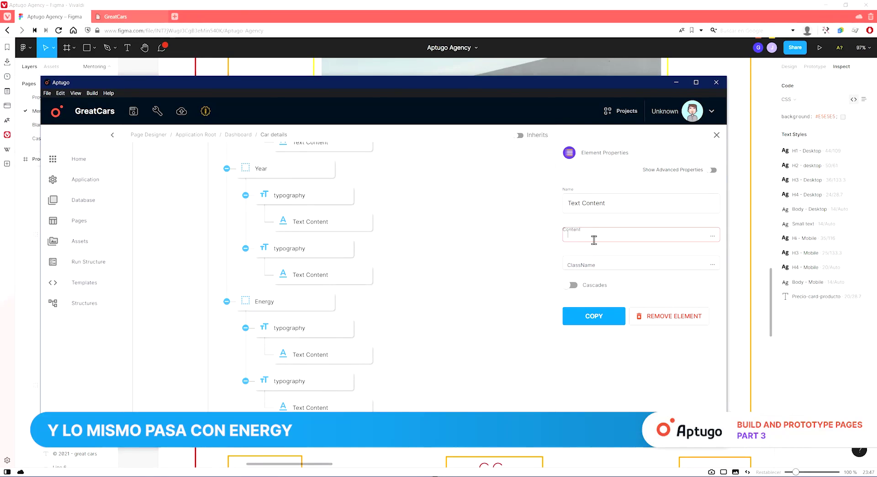
pyautogui.write('Value')
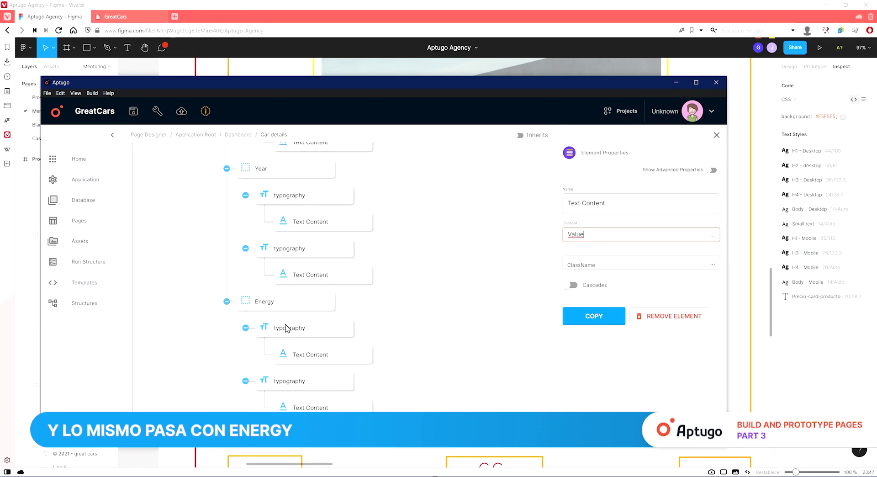
# - Set Energy's typographies to subtitle1 and body1, then save the project
pyautogui.click(287, 327)
pyautogui.click(641, 230)
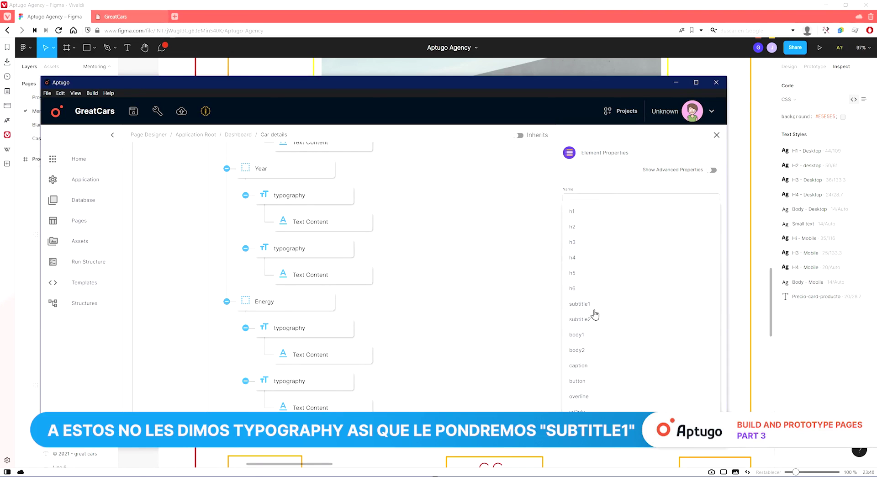
pyautogui.click(580, 319)
pyautogui.click(301, 248)
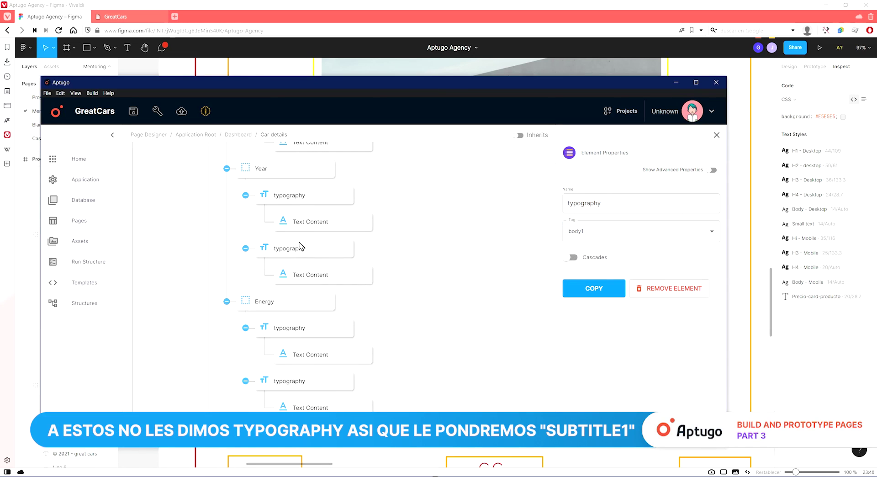
pyautogui.click(301, 331)
pyautogui.click(641, 230)
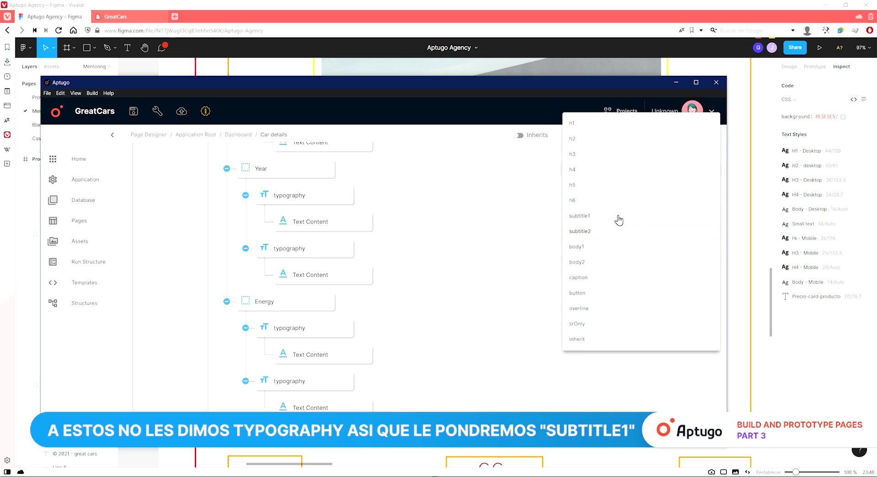
pyautogui.click(619, 217)
pyautogui.click(321, 380)
pyautogui.click(608, 234)
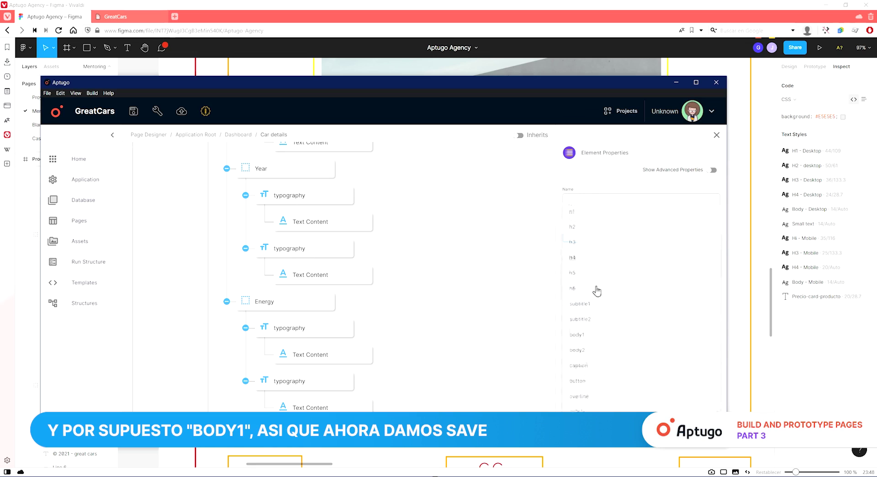
pyautogui.click(583, 336)
pyautogui.click(392, 349)
pyautogui.click(133, 111)
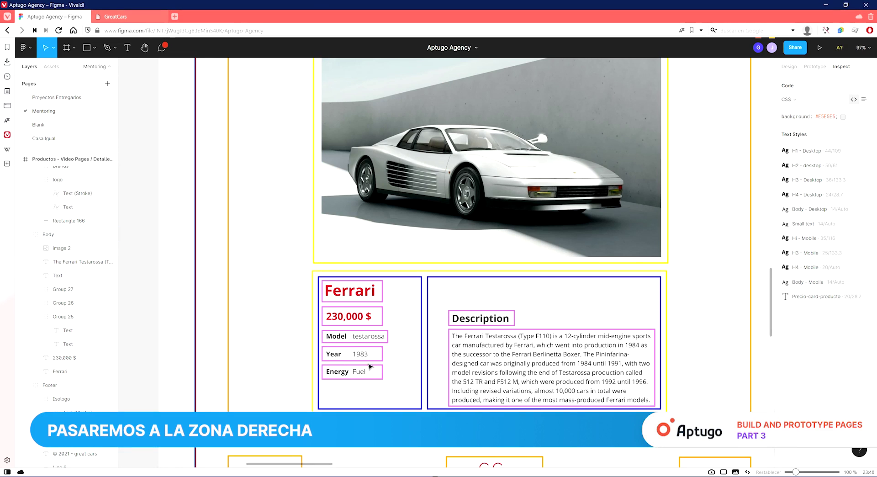
# - Inspect the existing Description heading's style in the Car details page
pyautogui.click(468, 322)
pyautogui.scroll(-1, 729, 349)
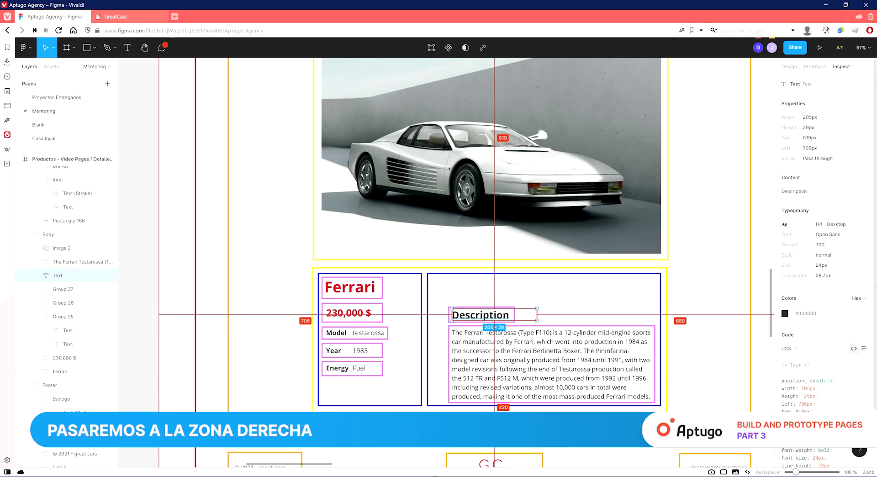
pyautogui.click(723, 365)
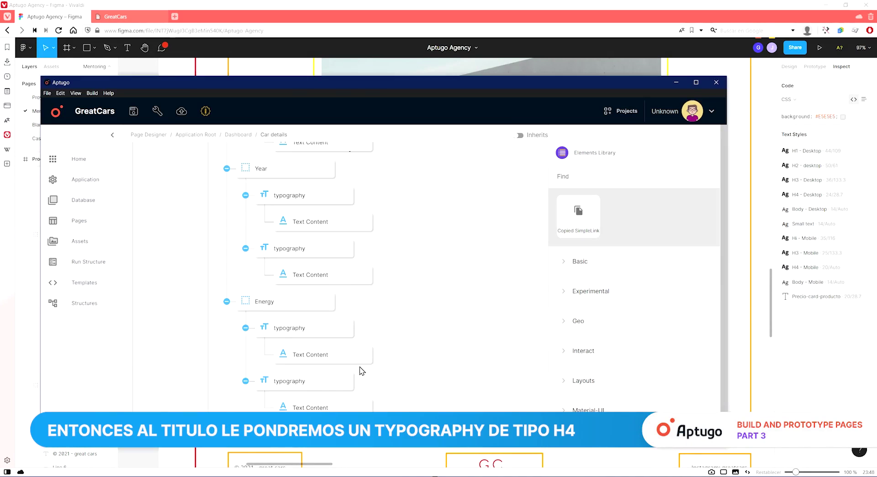
pyautogui.scroll(-3, 358, 368)
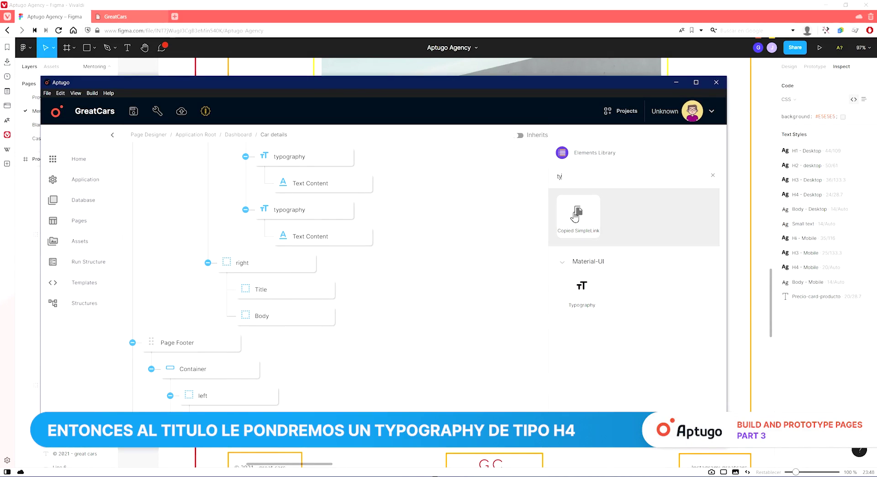
# - Add an h4 Typography under Title with the word Description copied from the Figma design
pyautogui.moveTo(581, 287); pyautogui.dragTo(266, 309)
pyautogui.click(599, 242)
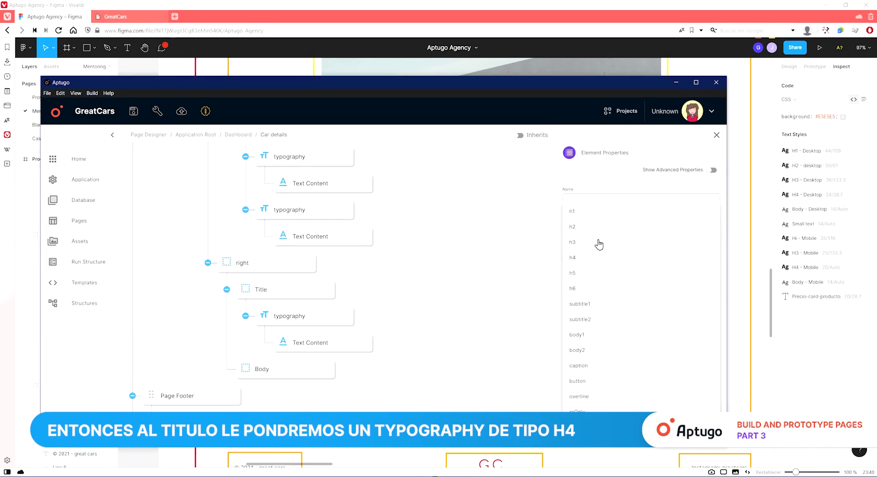
pyautogui.click(599, 258)
pyautogui.click(334, 342)
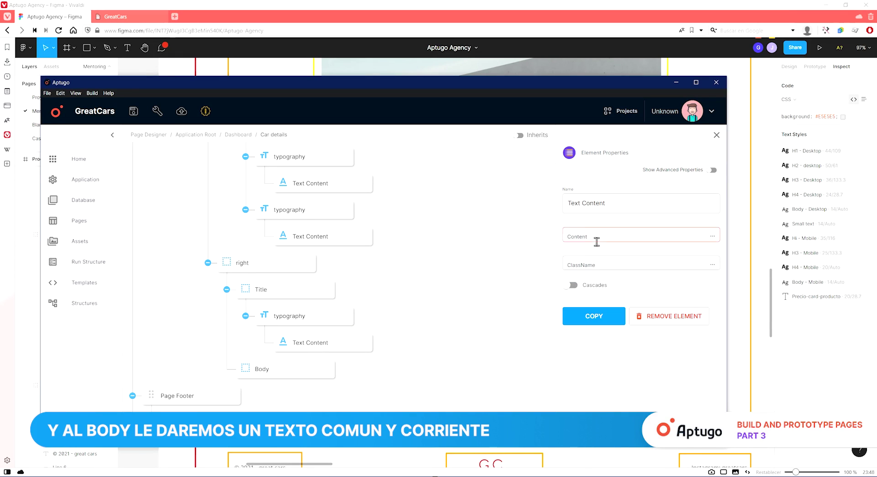
pyautogui.click(739, 309)
pyautogui.click(480, 315)
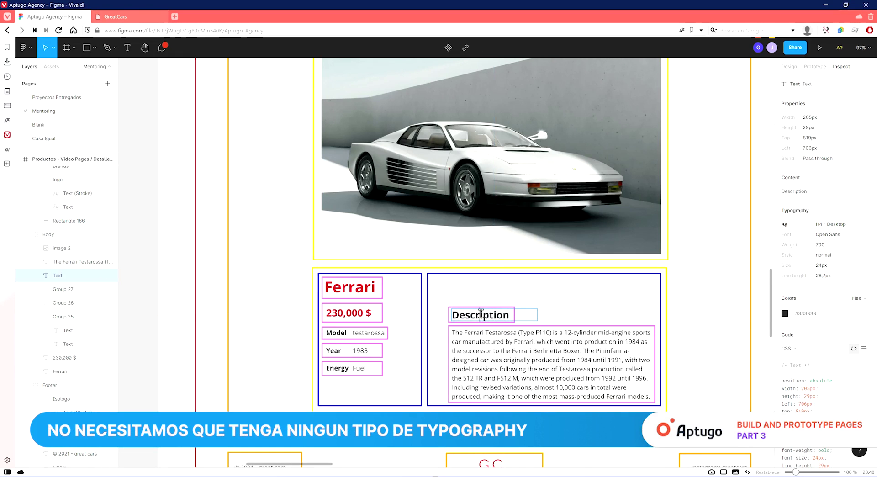
pyautogui.doubleClick(480, 314)
pyautogui.hotkey('ctrl', 'c')
pyautogui.hotkey('alt', 'Tab')
pyautogui.click(599, 224)
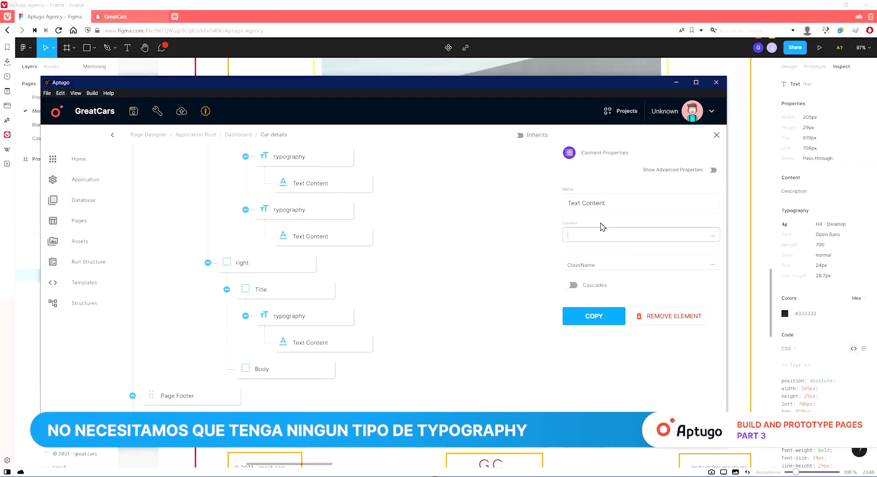
pyautogui.hotkey('ctrl', 'v')
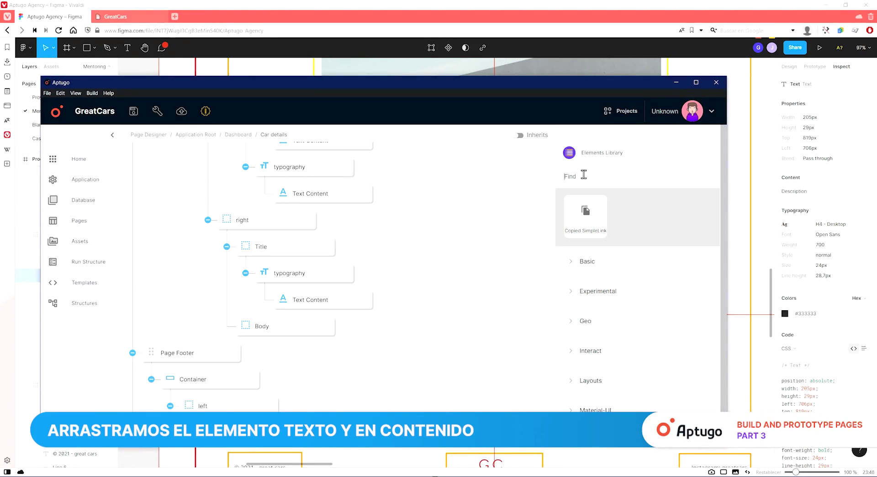
# - Add a Text element under Body reading 'a larger value' and save the project
pyautogui.click(584, 174)
pyautogui.write('te')
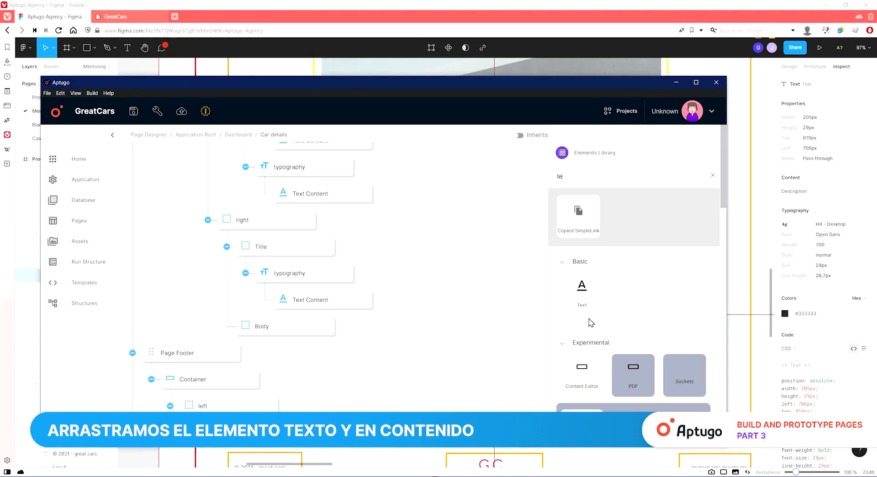
pyautogui.moveTo(588, 319); pyautogui.dragTo(297, 363)
pyautogui.click(326, 306)
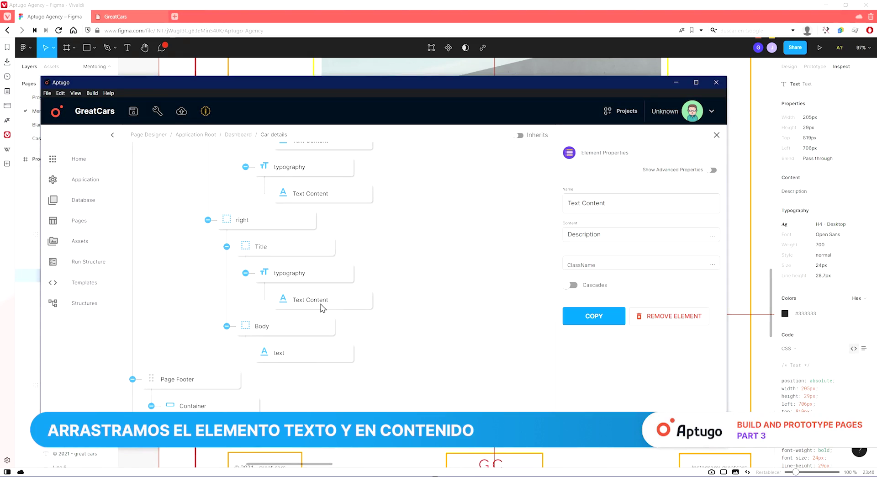
pyautogui.click(317, 349)
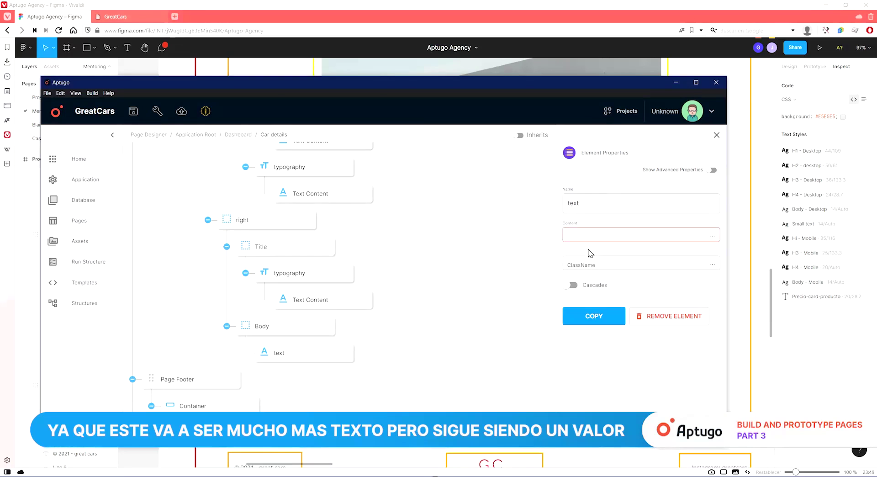
pyautogui.write('a larger value')
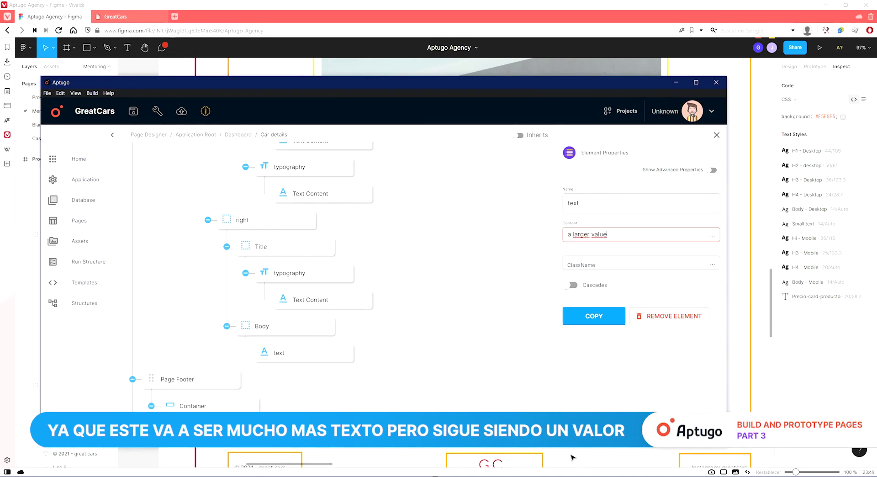
pyautogui.click(134, 111)
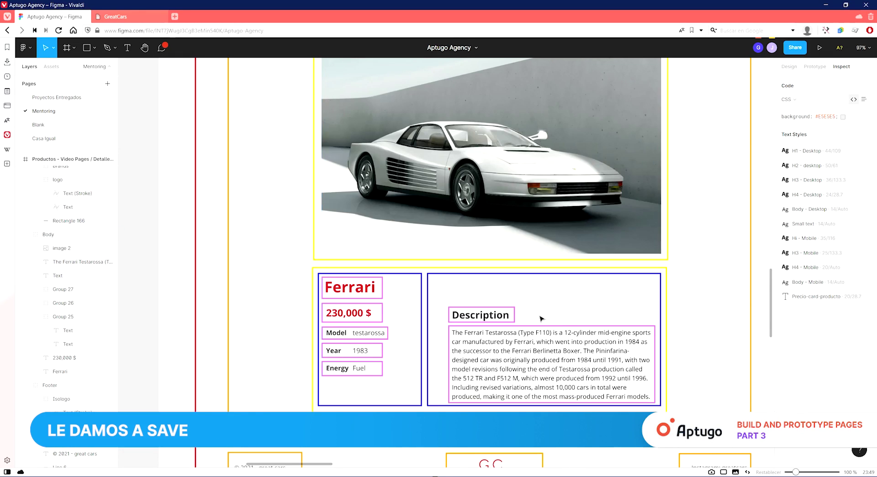
# - Scroll through the Figma design to compare, then return to Aptugo's Car details page tree
pyautogui.scroll(-2, 292, 250)
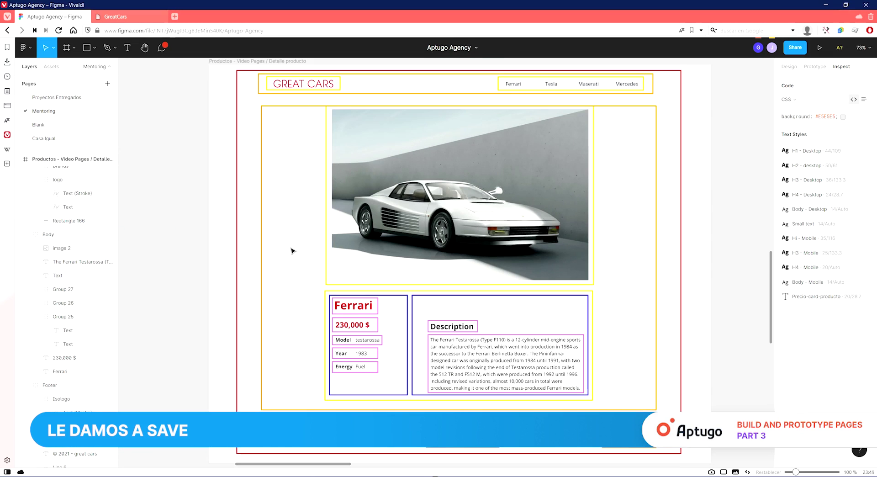
pyautogui.scroll(-1, 345, 319)
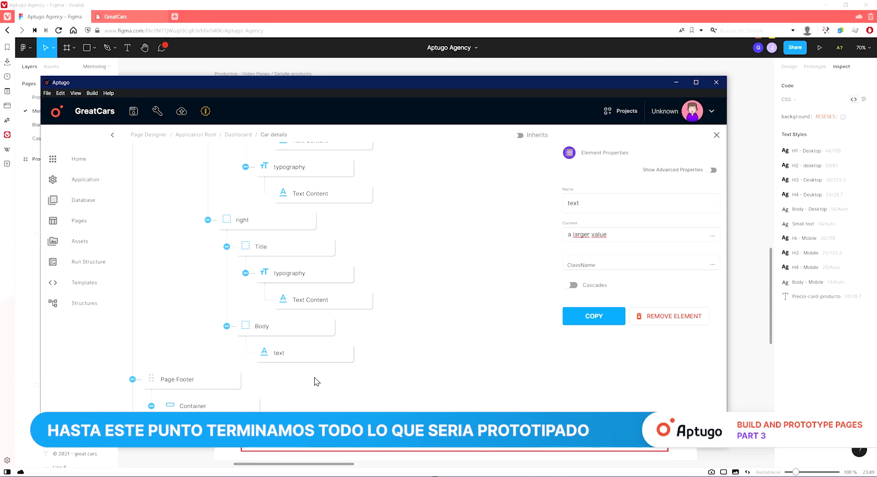
pyautogui.scroll(-3, 270, 410)
pyautogui.scroll(10, 323, 351)
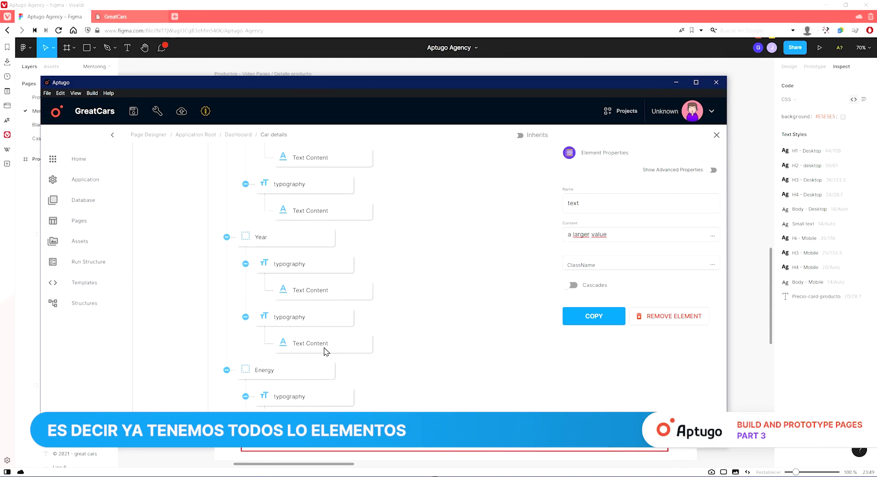
pyautogui.scroll(-10, 324, 352)
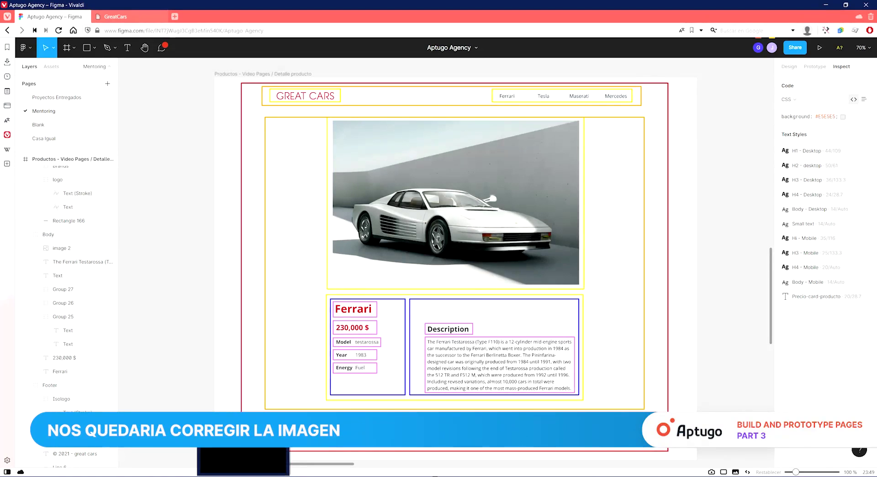
pyautogui.click(242, 476)
pyautogui.scroll(5, 362, 272)
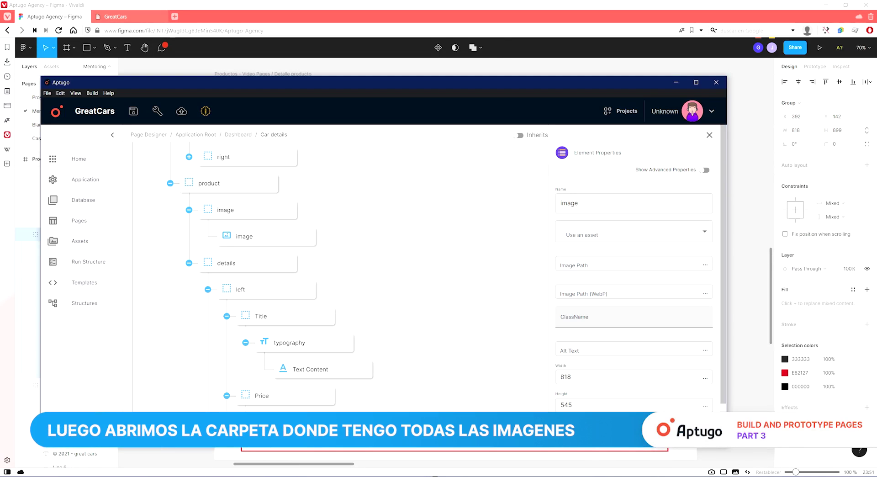
# - Import image 2.png from the project images folder into Aptugo's assets
pyautogui.moveTo(95, 476)
pyautogui.click(146, 461)
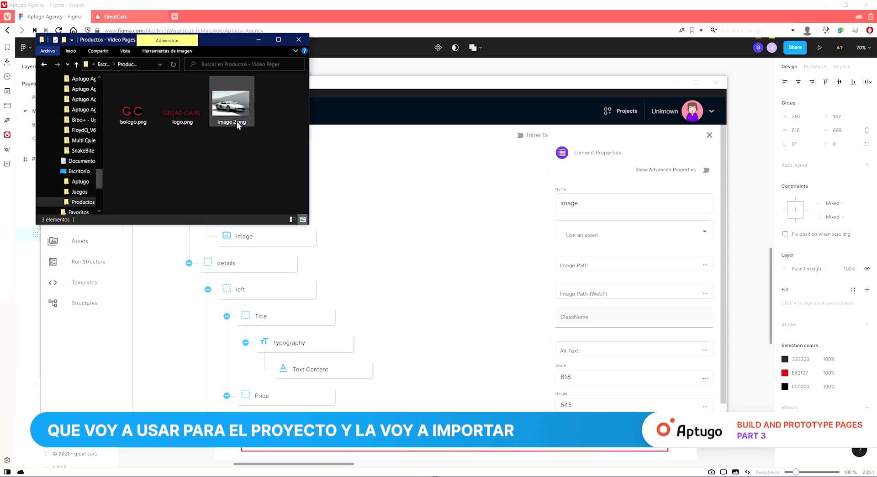
pyautogui.moveTo(230, 105); pyautogui.dragTo(423, 256)
pyautogui.click(457, 319)
pyautogui.click(276, 153)
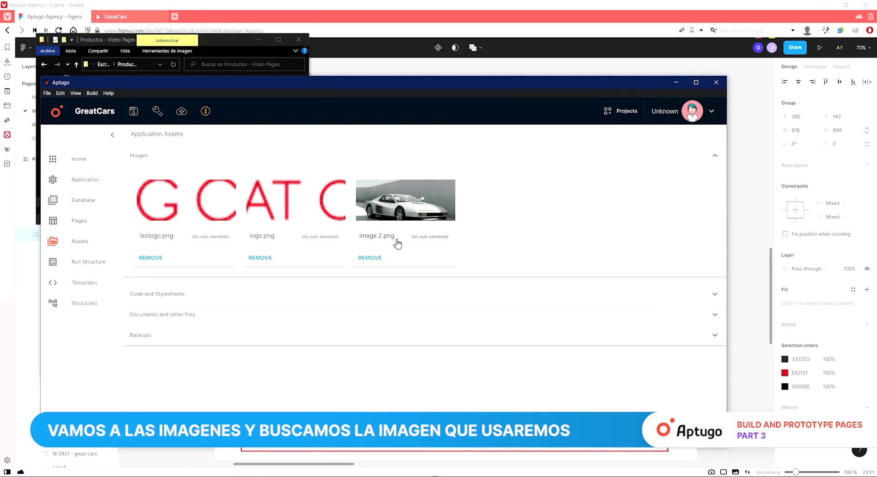
# - Set image 2.png as the asset for the Car details product image
pyautogui.click(101, 230)
pyautogui.doubleClick(224, 237)
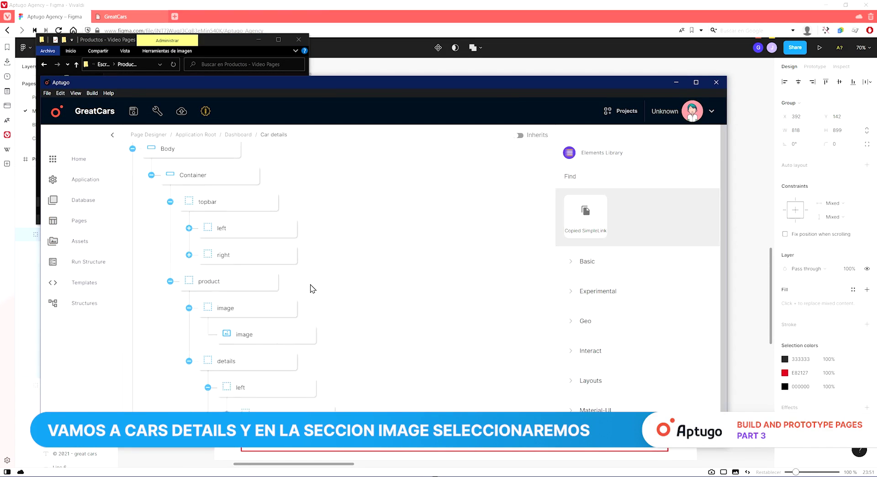
pyautogui.click(269, 310)
pyautogui.click(641, 236)
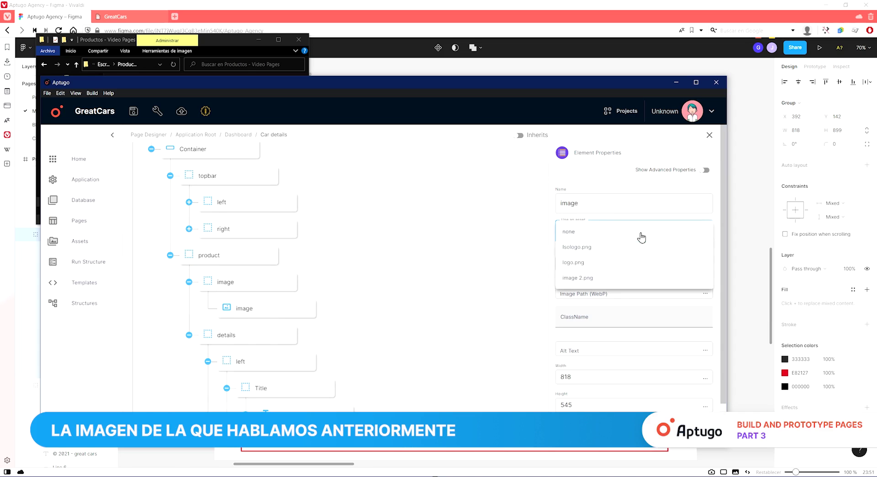
pyautogui.click(612, 282)
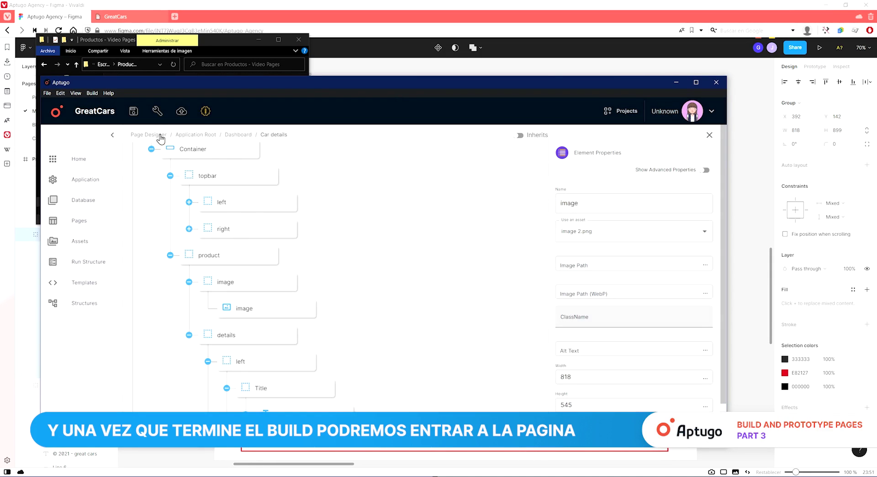
# - Check the Car details page's path settings and switch to the running GreatCars app
pyautogui.click(161, 137)
pyautogui.click(345, 236)
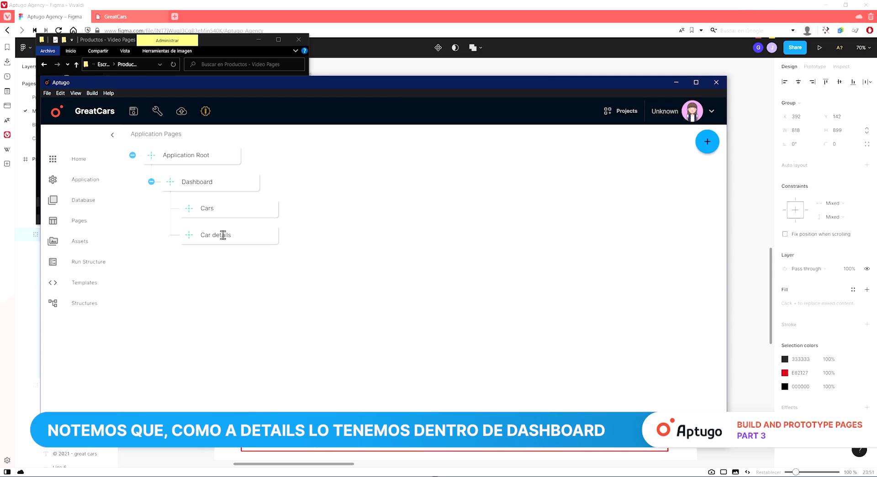
pyautogui.click(221, 235)
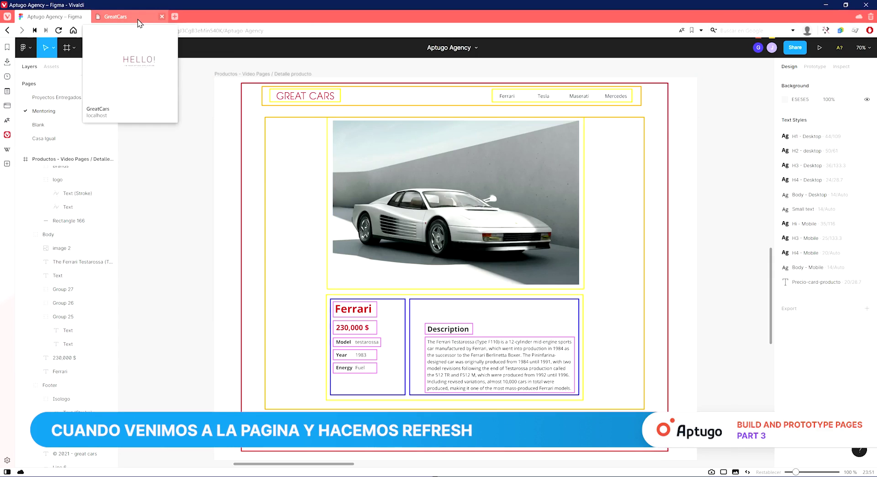
pyautogui.click(115, 16)
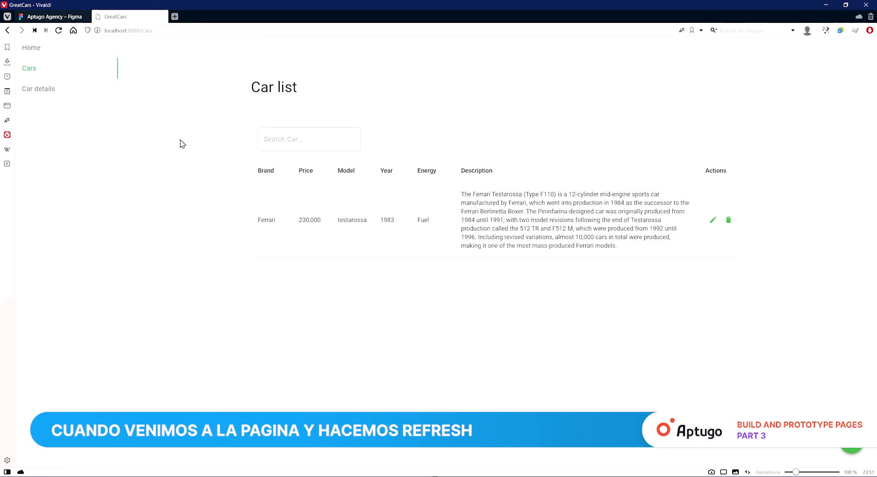
# - Open Car details in GreatCars and review its header, white Ferrari image, specs and footer
pyautogui.click(69, 95)
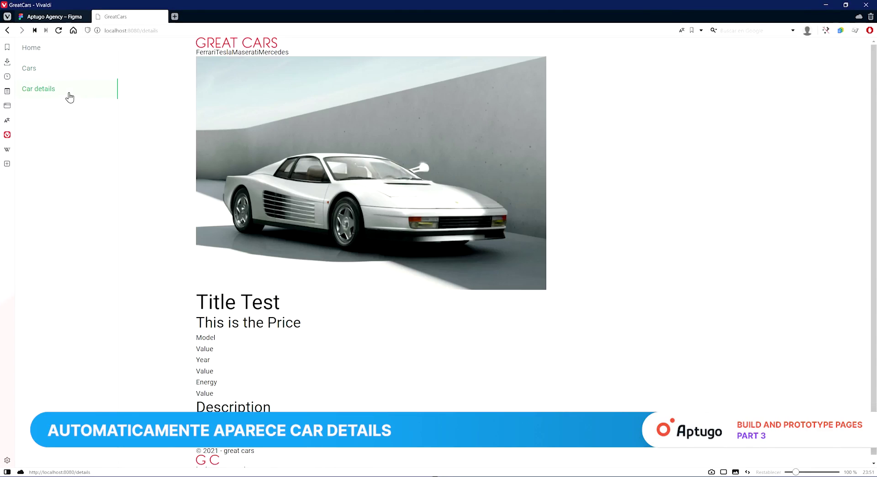
pyautogui.scroll(-1, 320, 174)
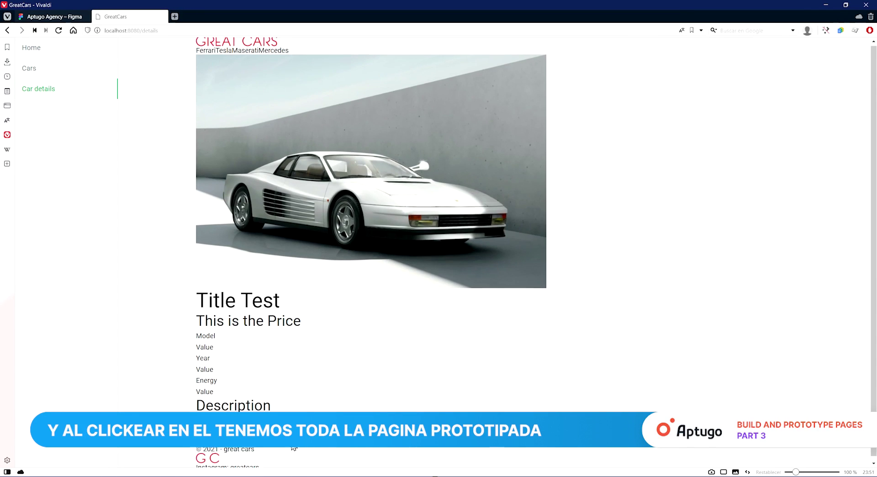
pyautogui.scroll(1, 164, 170)
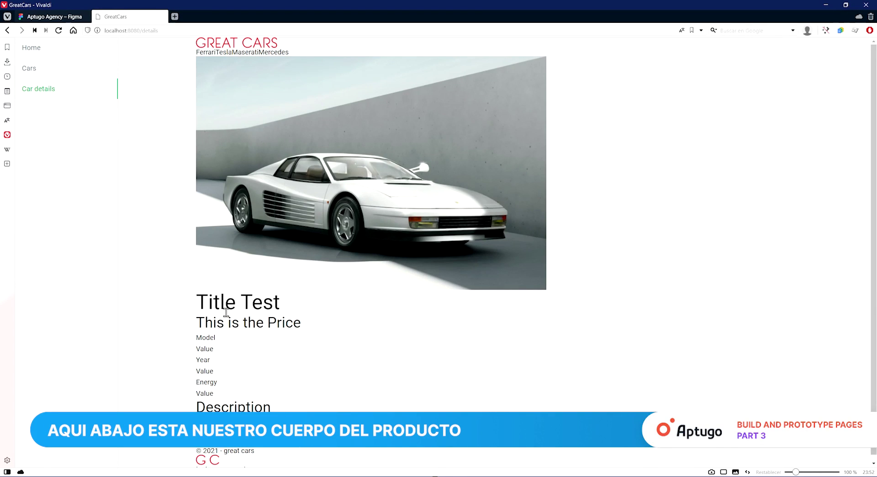
pyautogui.scroll(-1, 222, 310)
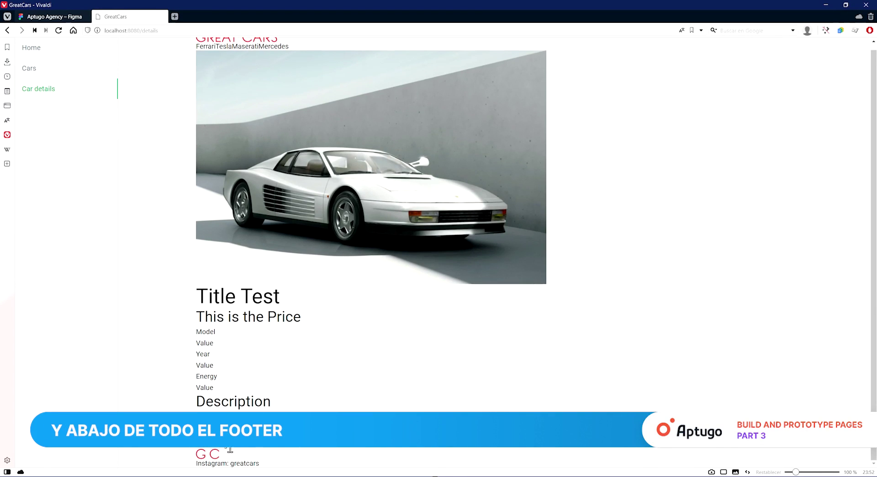
pyautogui.moveTo(197, 416); pyautogui.dragTo(294, 467)
pyautogui.click(294, 466)
pyautogui.moveTo(196, 450); pyautogui.dragTo(272, 462)
pyautogui.click(274, 460)
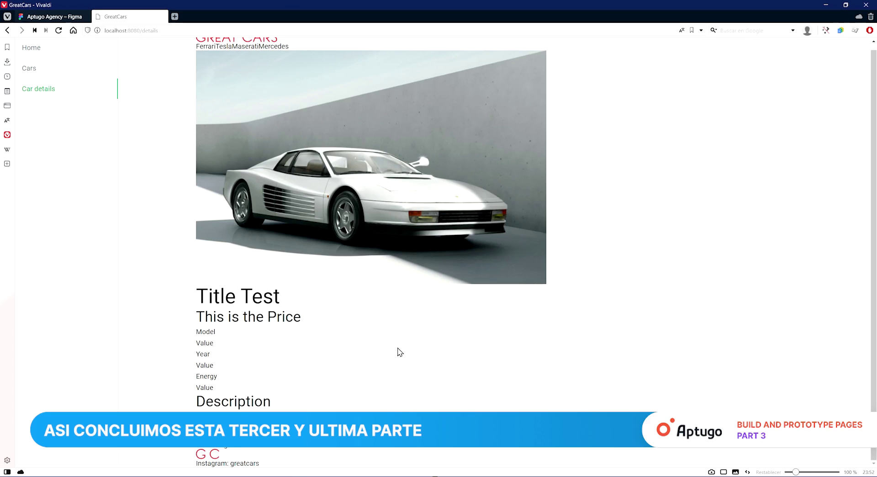
pyautogui.scroll(1, 400, 351)
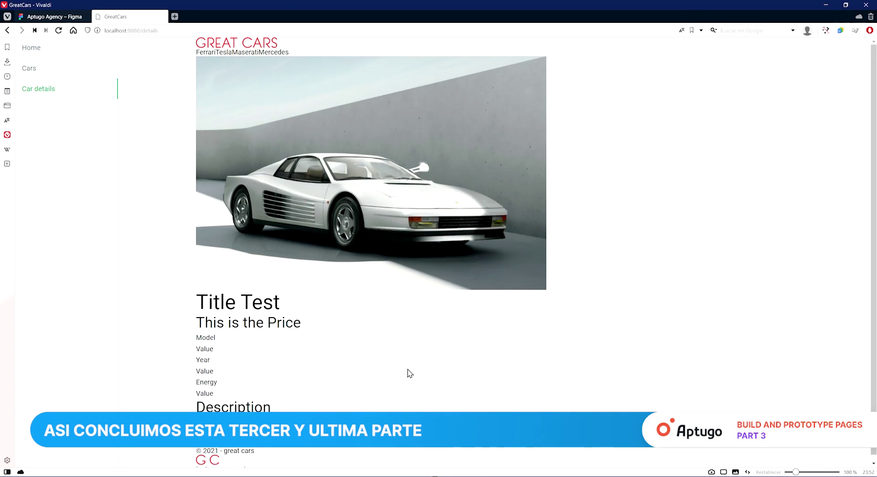